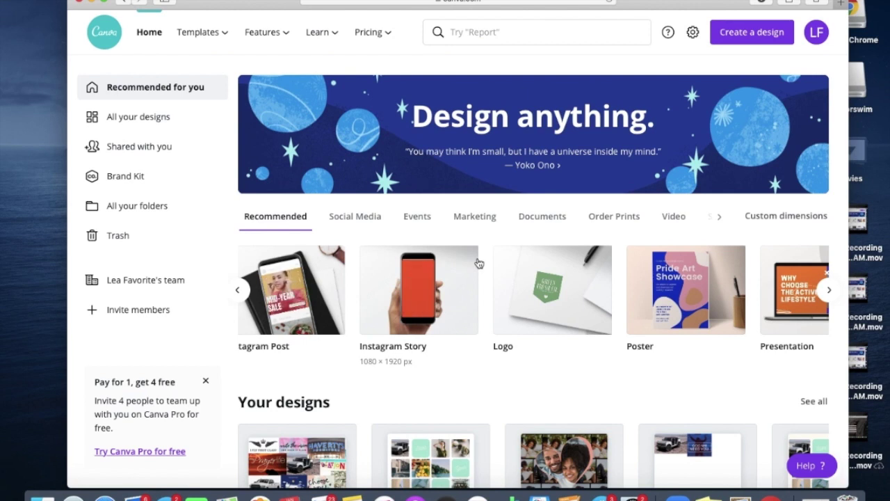
Search the web for 'mac air display' in Safari
left_click(471, 7)
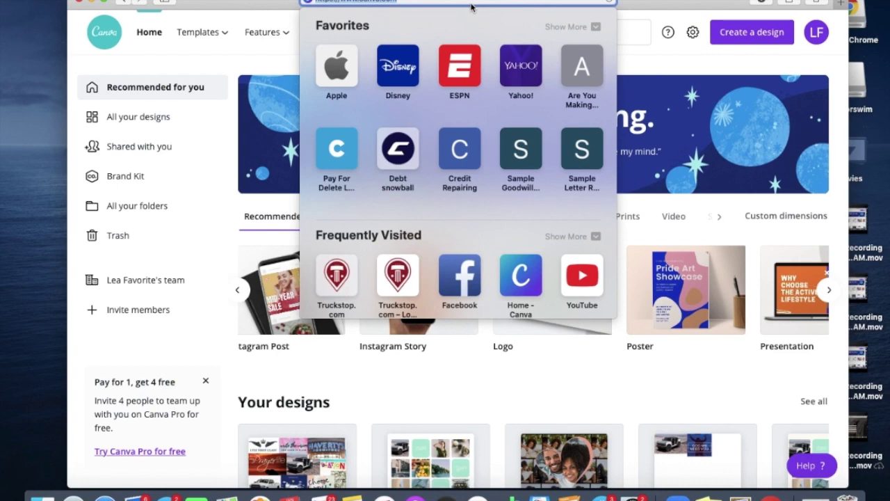
type("mac")
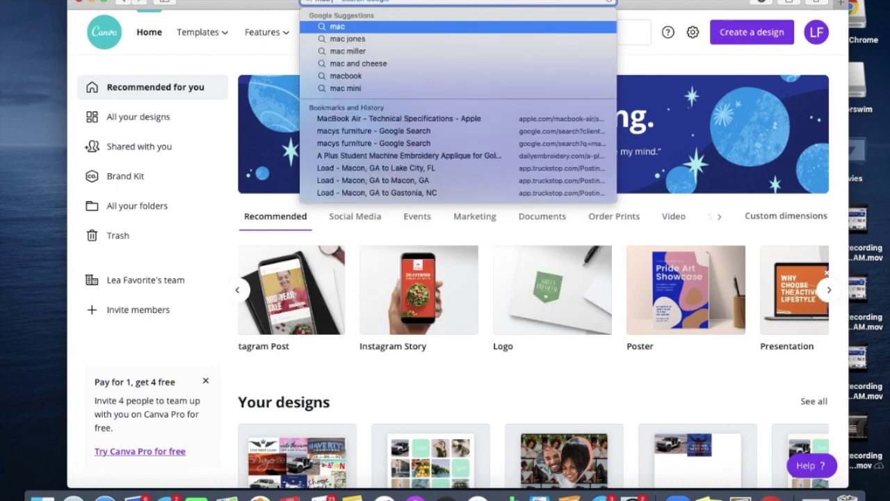
type(" ai")
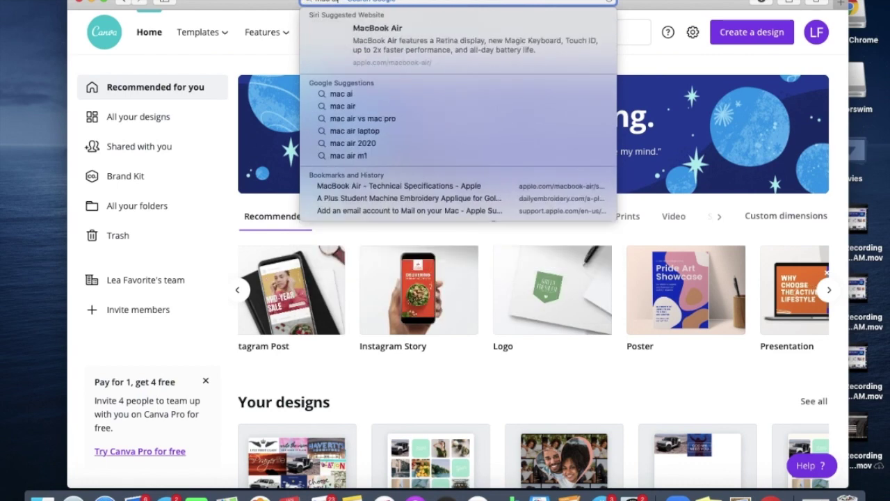
type("r display")
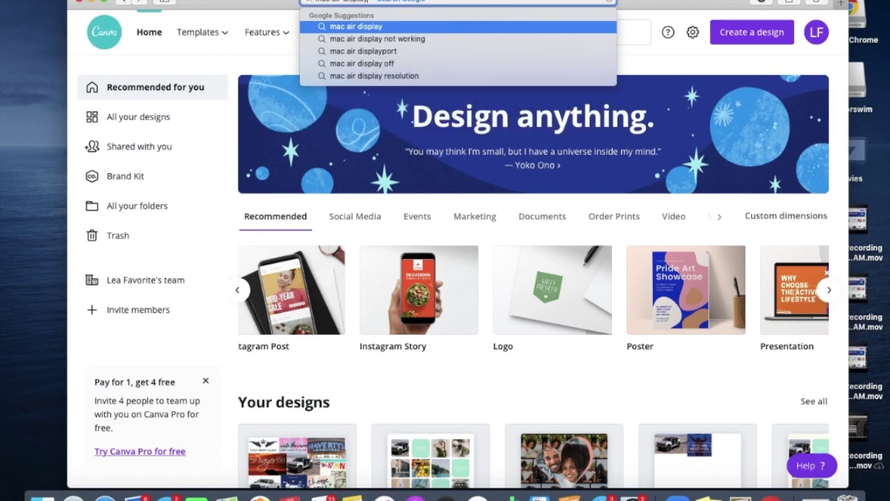
key("Return")
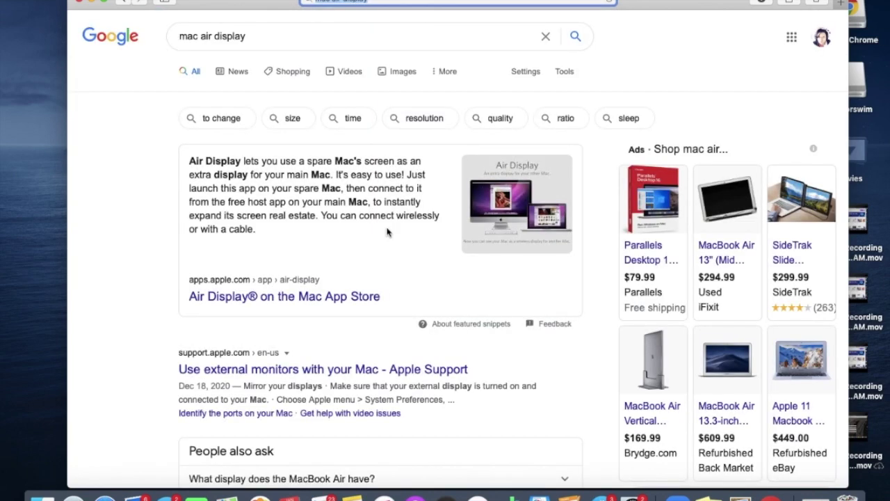
scroll(383, 264, "down", 5)
scroll(383, 264, "down", 3)
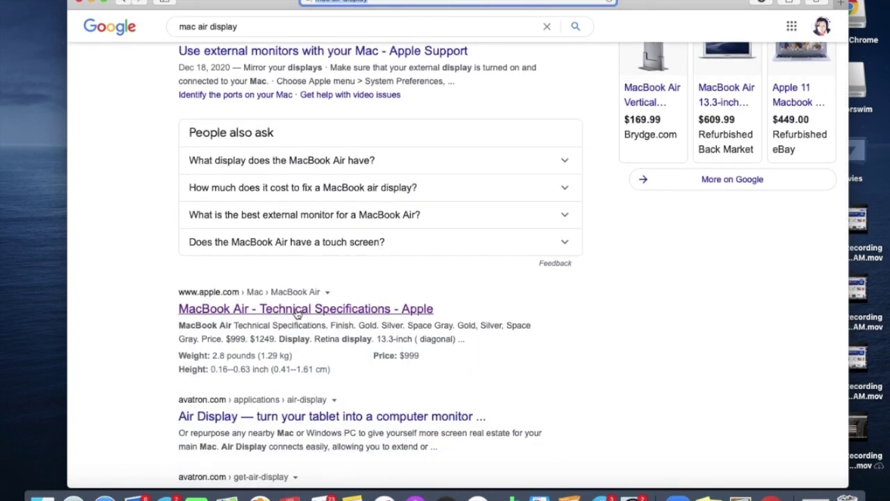
left_click(297, 311)
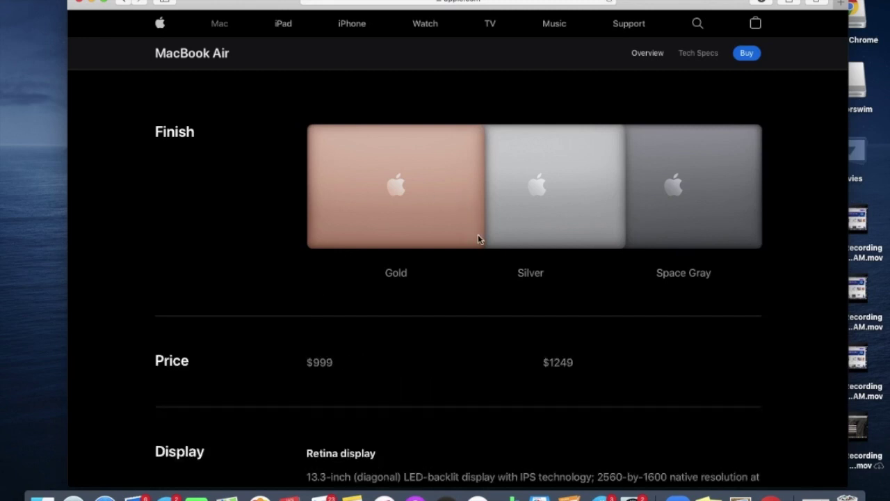
scroll(394, 404, "down", 5)
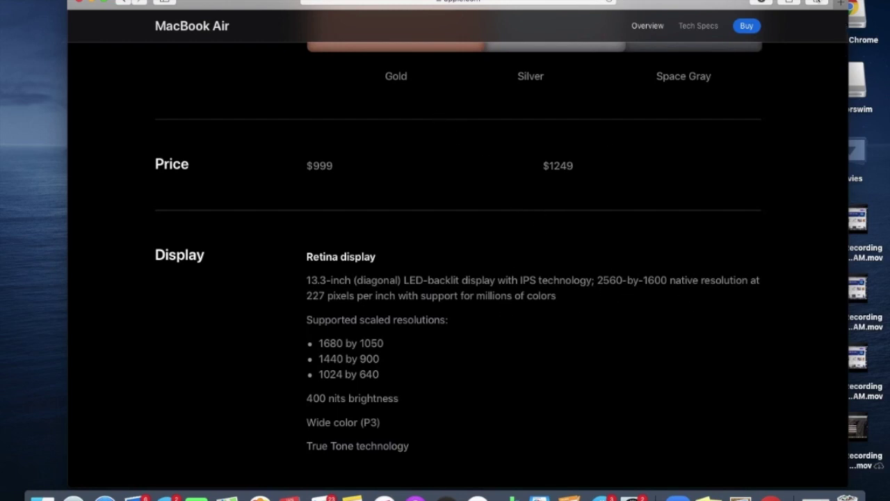
Load canva.com in a new Safari tab beside the Apple specs page
key("super+t")
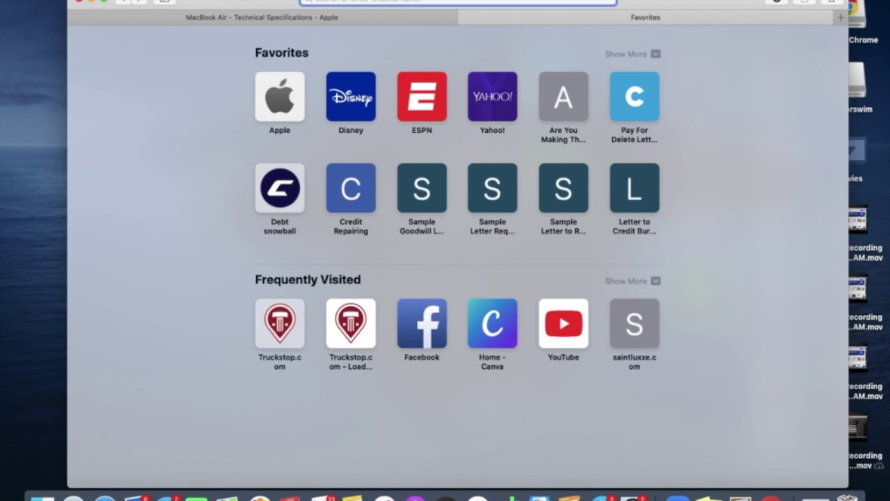
type("canva")
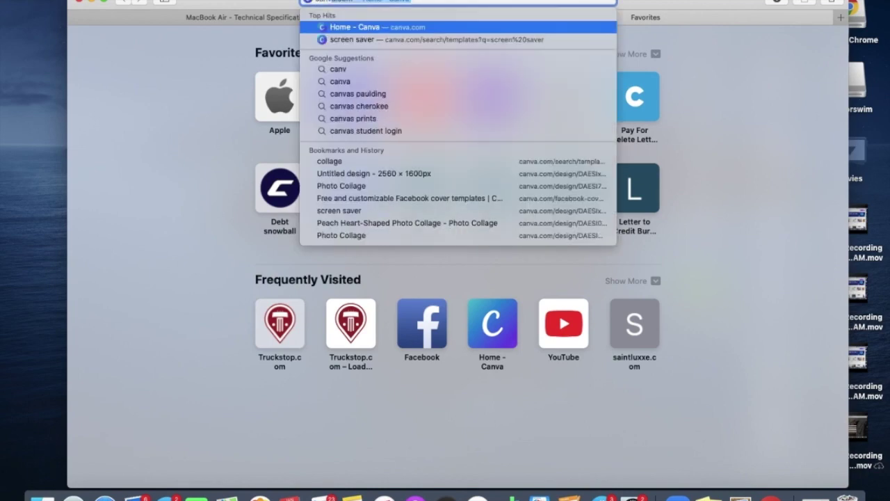
key("Return")
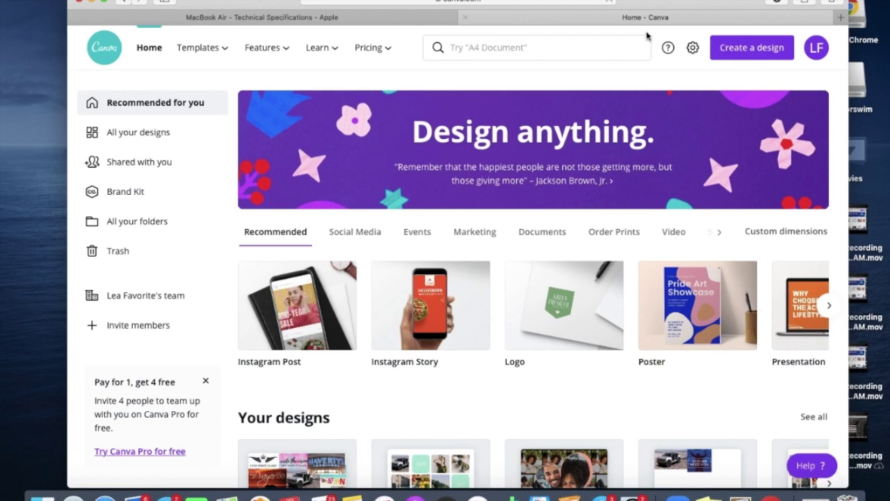
Create a custom-size Canva design with width 2560 px and height 1600 px
left_click(754, 51)
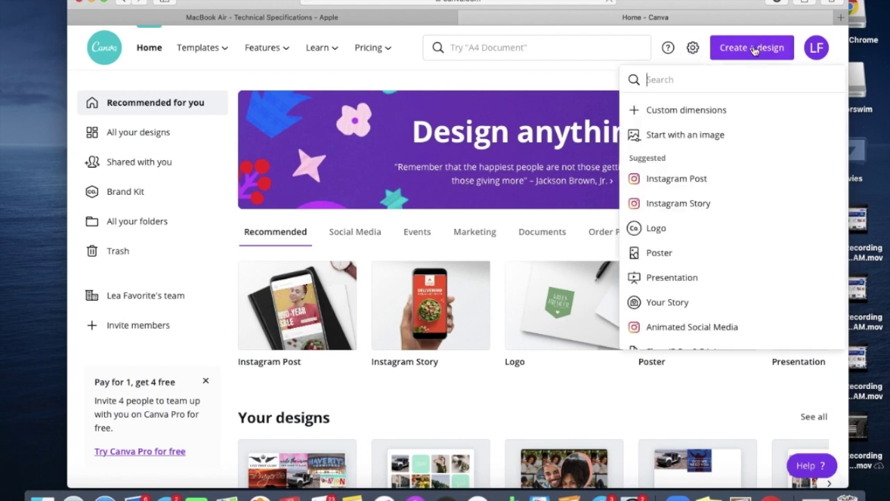
left_click(695, 112)
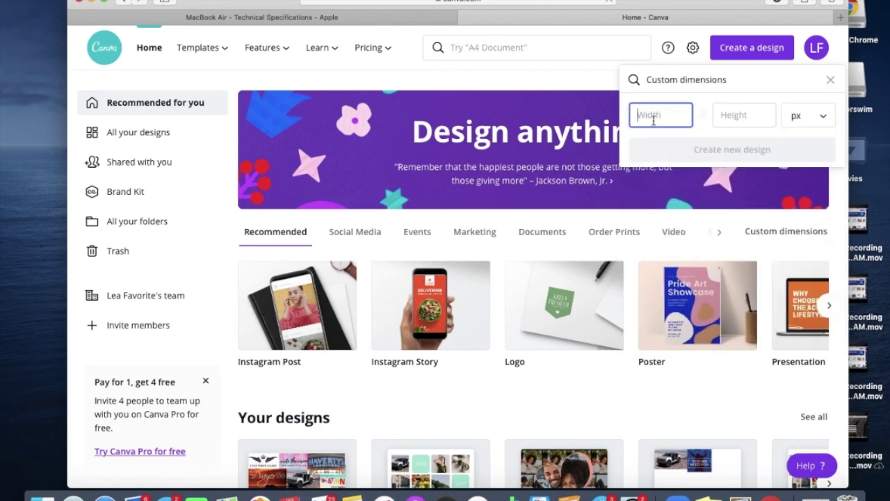
type("2560")
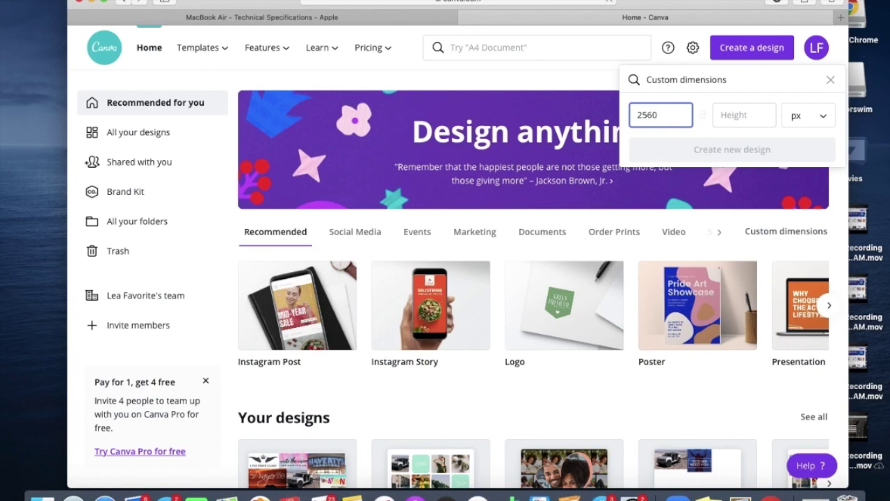
left_click(726, 117)
type("16")
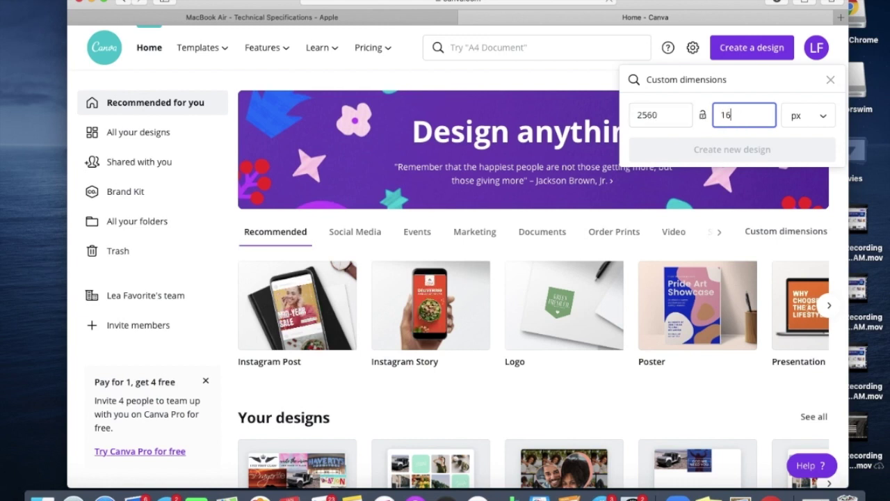
type("00")
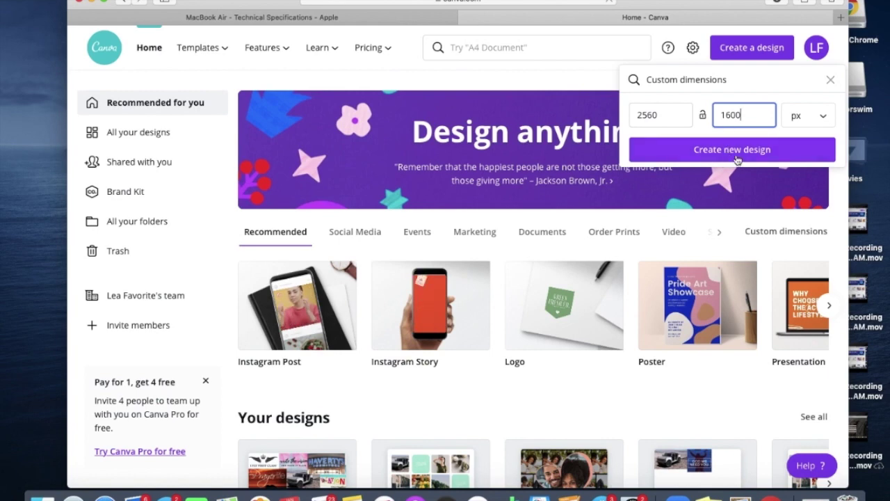
left_click(737, 160)
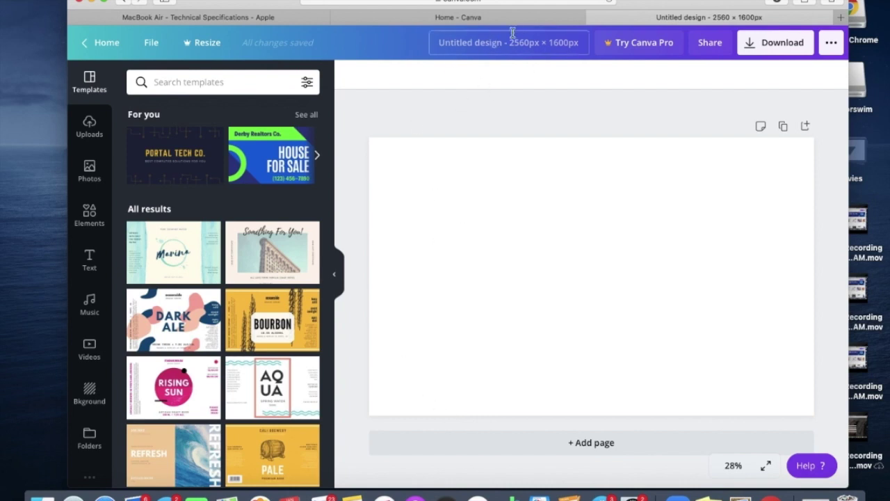
Open a new empty Safari tab beside the 2560 × 1600 Canva design
left_click(840, 19)
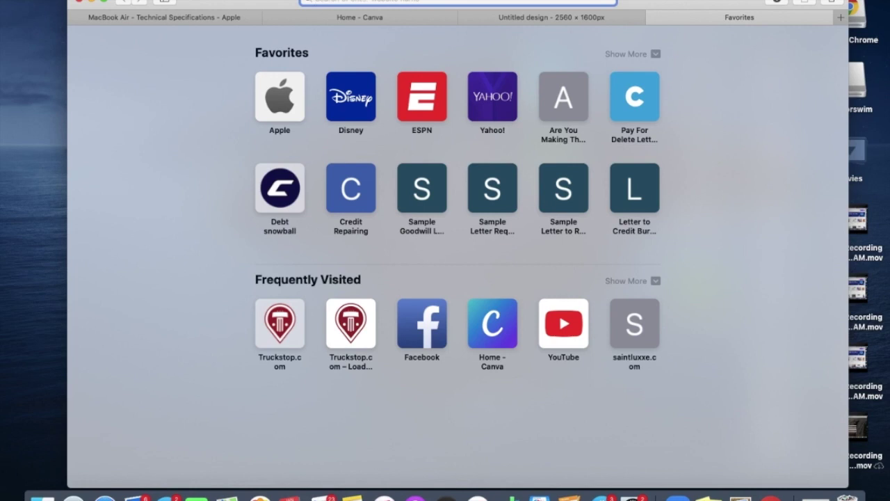
Search Google for 'write the vision' and switch to image results
type("wri")
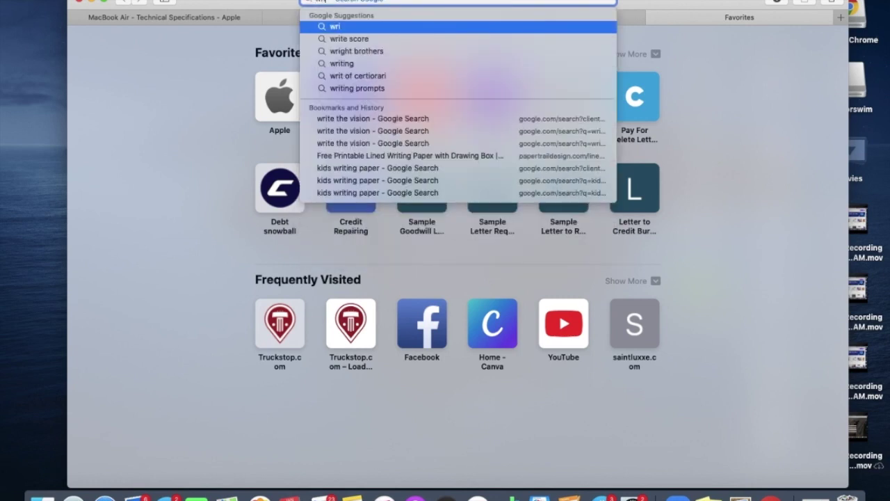
type("te th")
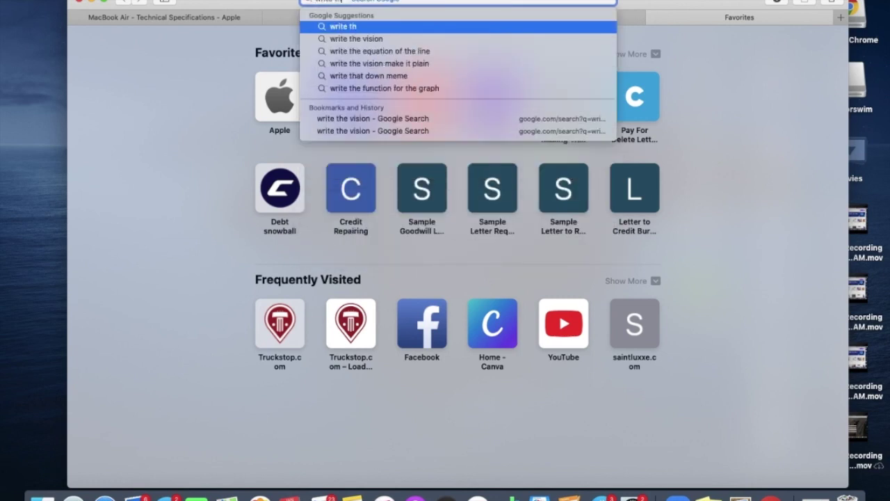
type("e vision")
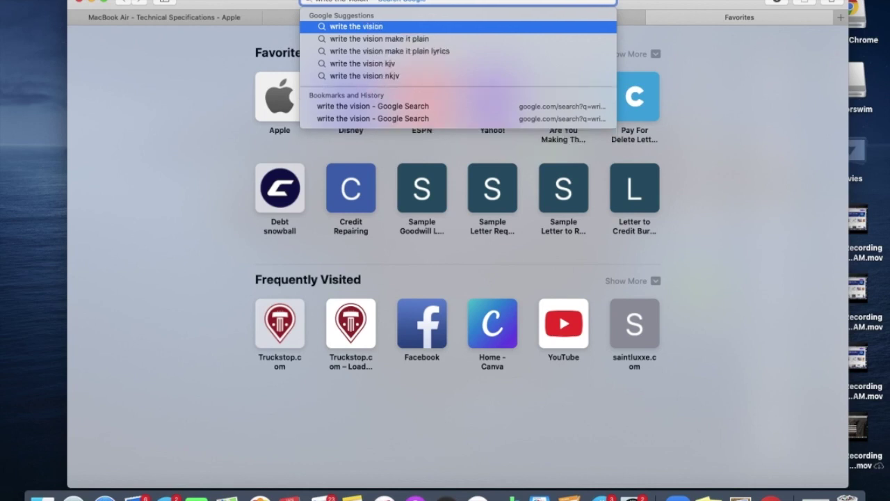
key("Return")
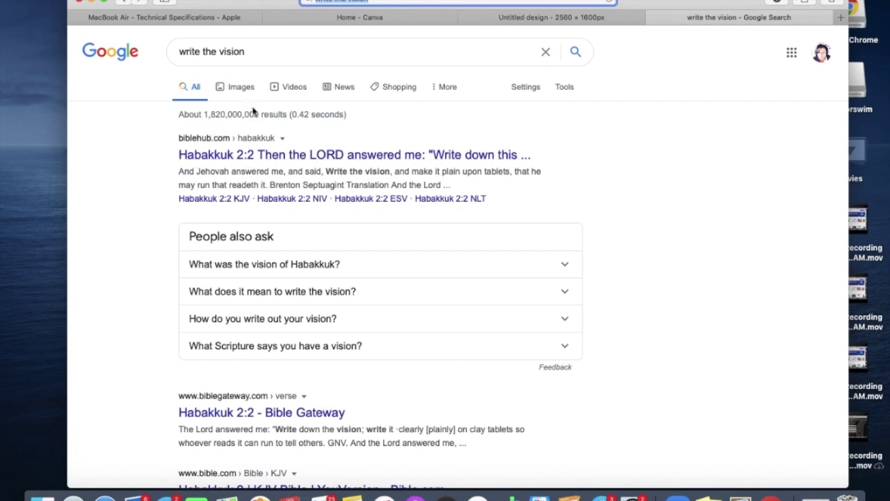
scroll(222, 254, "down", 1)
scroll(226, 259, "up", 1)
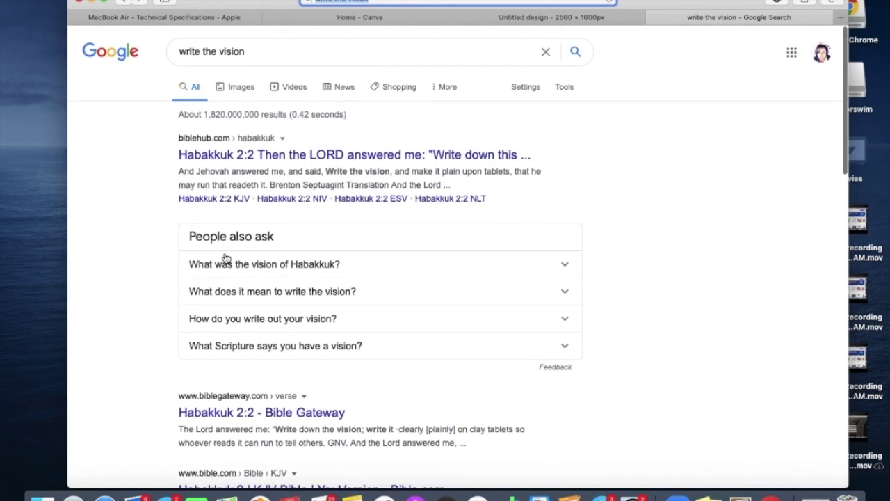
left_click(237, 88)
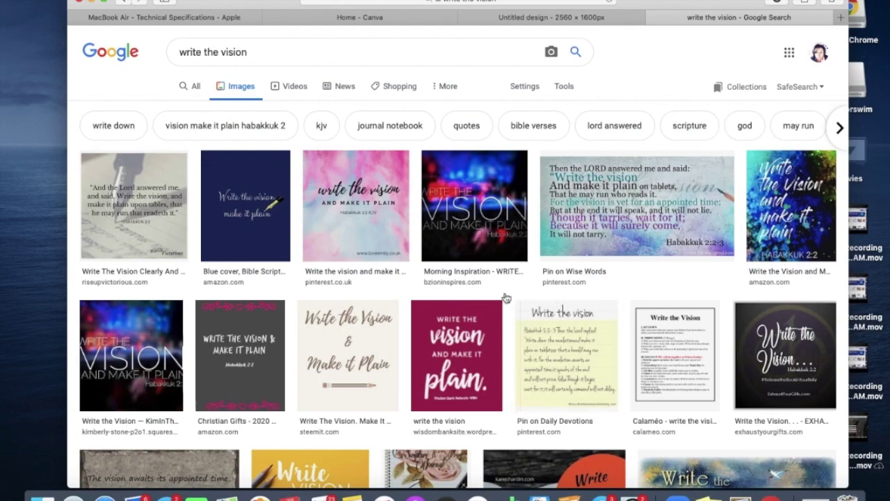
Preview the colourful watercolour Write the Vision banner image
scroll(470, 361, "down", 3)
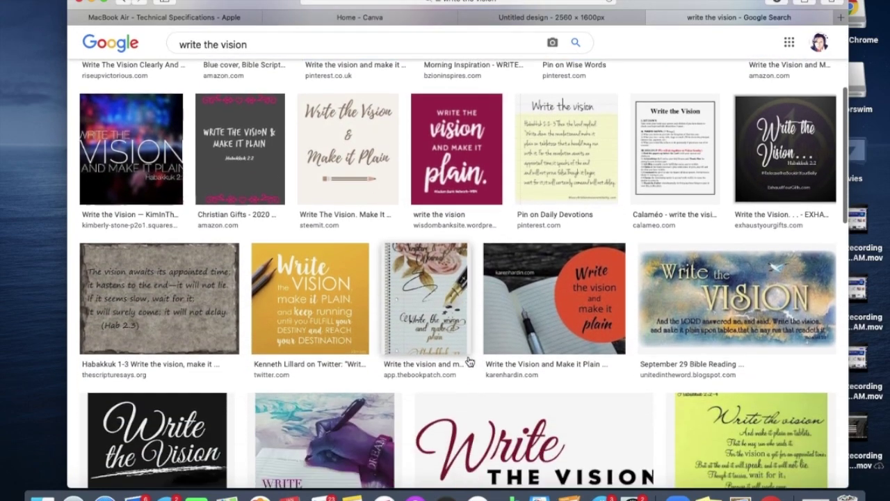
scroll(470, 361, "down", 5)
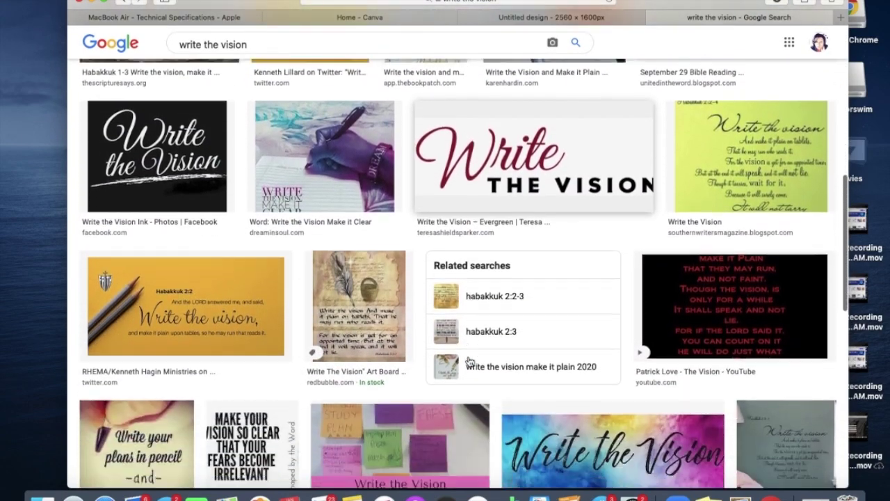
scroll(470, 362, "down", 3)
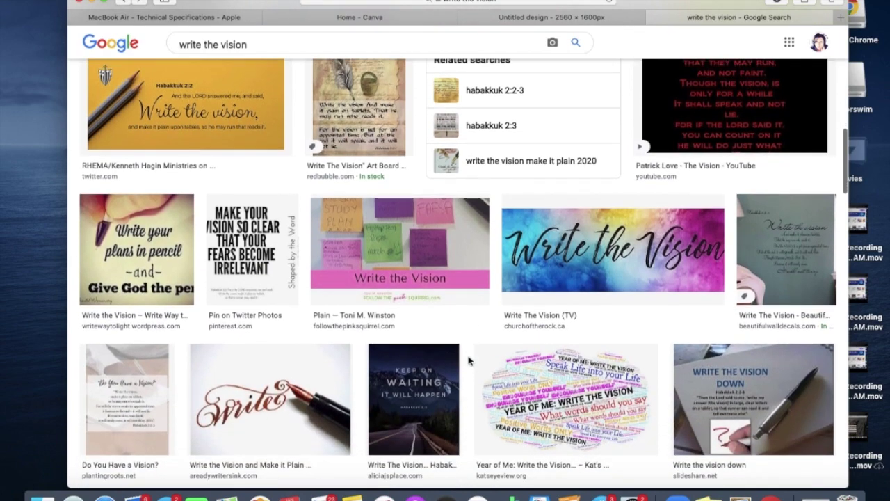
left_click(597, 255)
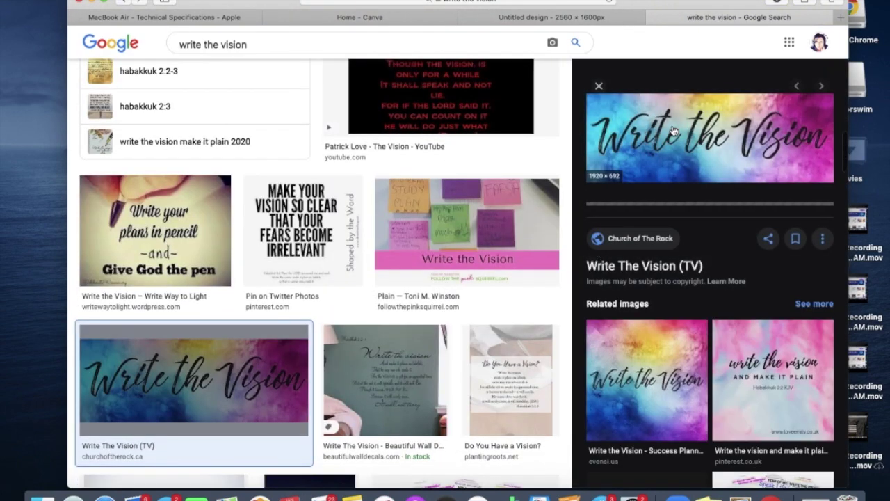
Save the watercolour banner into the png folder as 'write the vision'
right_click(673, 129)
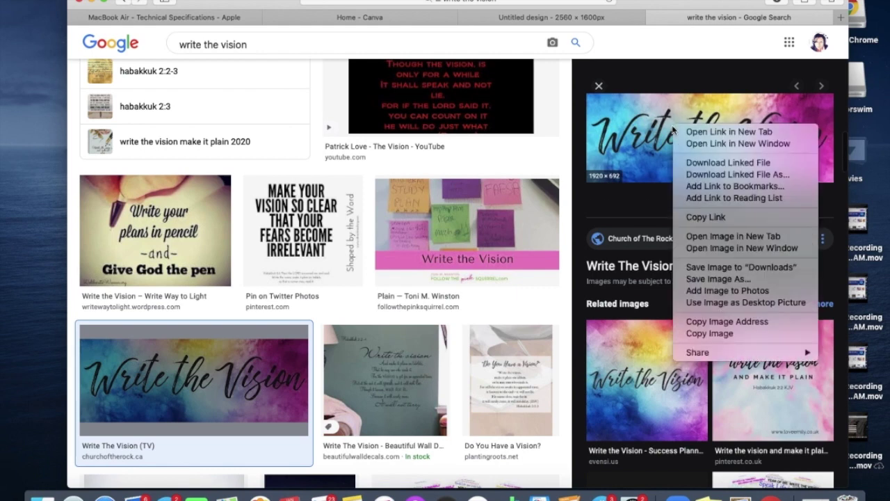
left_click(737, 282)
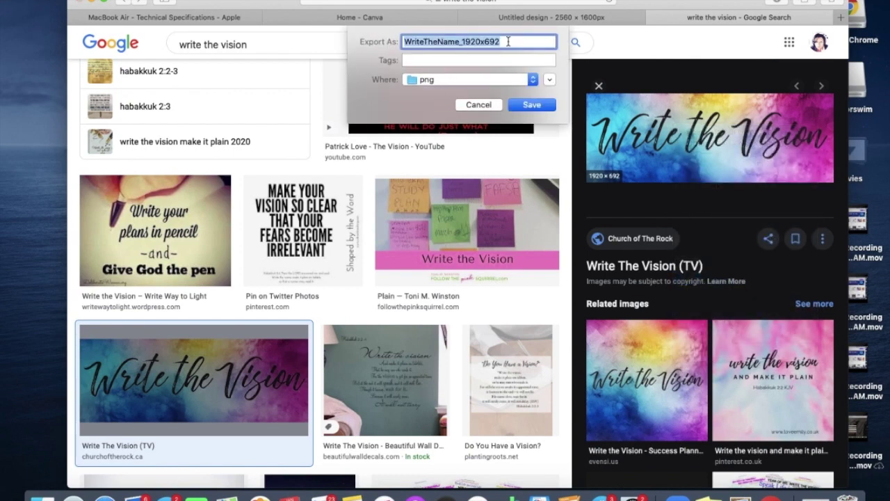
key("BackSpace")
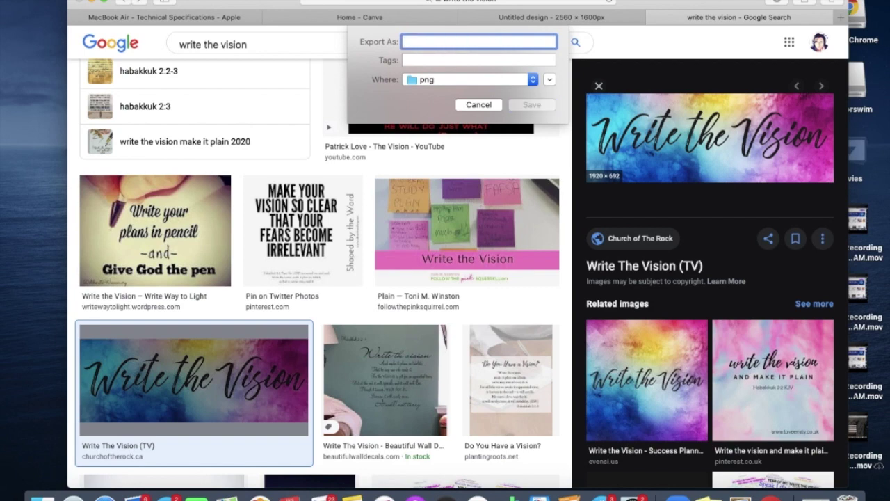
type("write the")
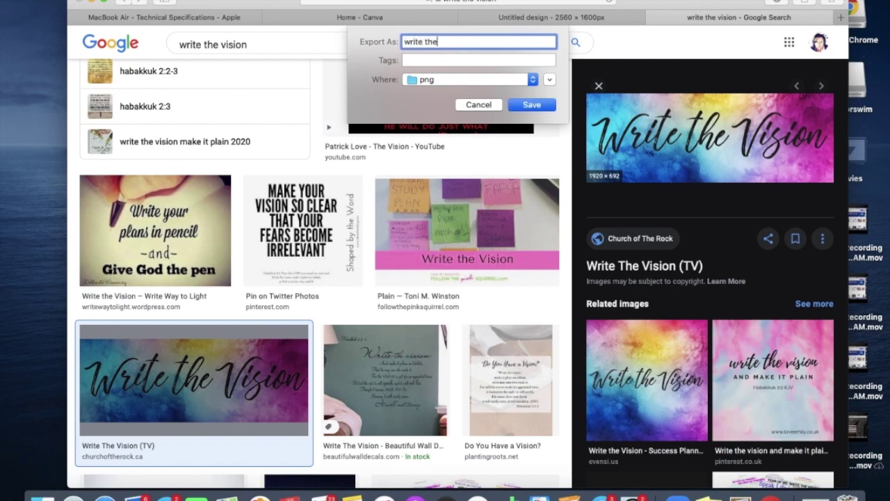
type(" vison")
key("BackSpace")
key("BackSpace")
type("ion")
left_click(539, 108)
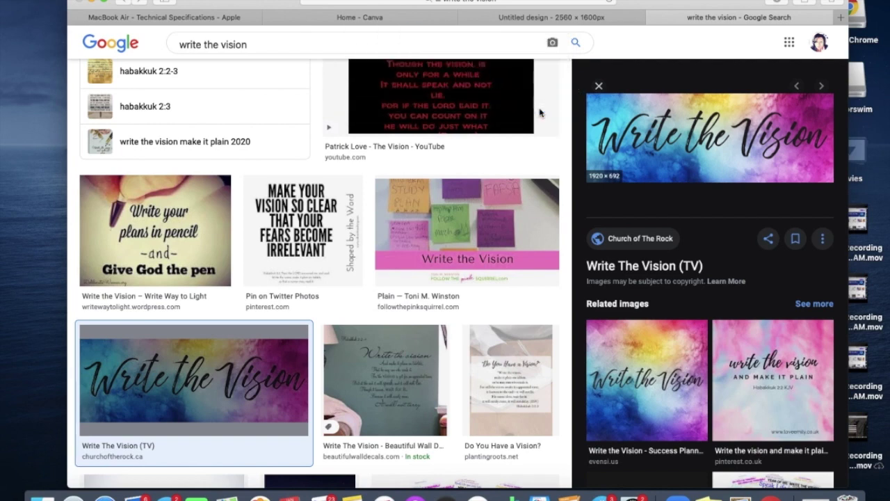
scroll(538, 113, "up", 10)
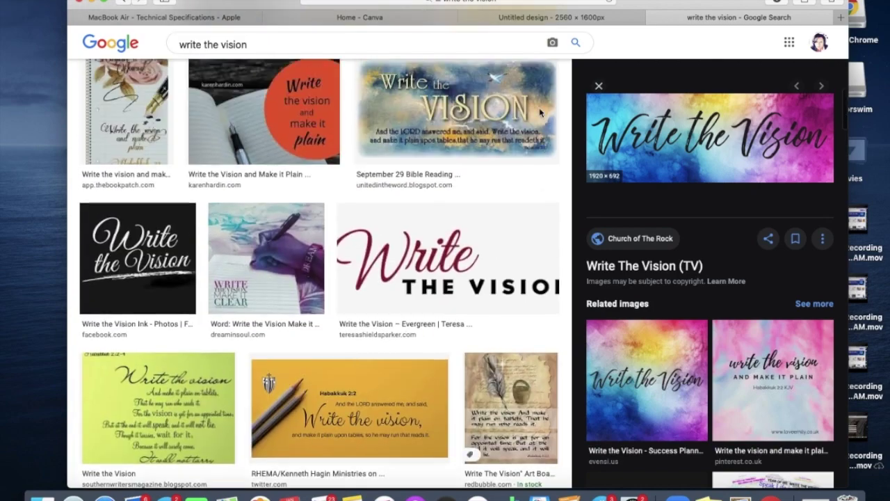
scroll(538, 112, "down", 1)
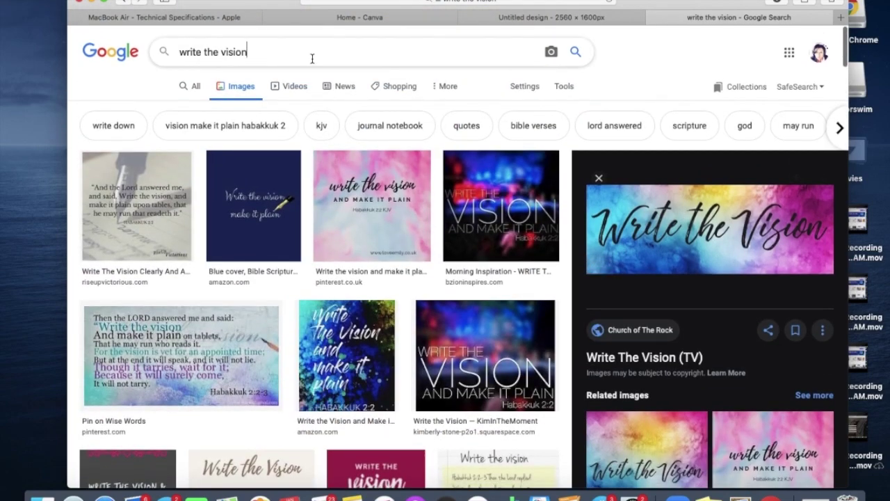
Search Google Images for 'poly mailer orders recieved'
left_click(312, 52)
key("BackSpace")
key("BackSpace")
key("BackSpace")
key("BackSpace")
key("BackSpace")
key("BackSpace")
key("BackSpace")
key("BackSpace")
key("BackSpace")
key("BackSpace")
key("BackSpace")
key("BackSpace")
key("BackSpace")
key("BackSpace")
key("BackSpace")
key("BackSpace")
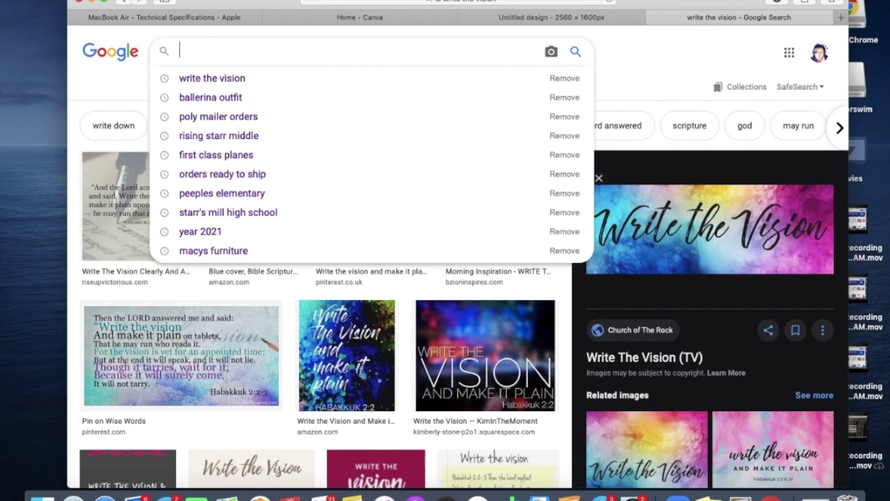
type("poly mai")
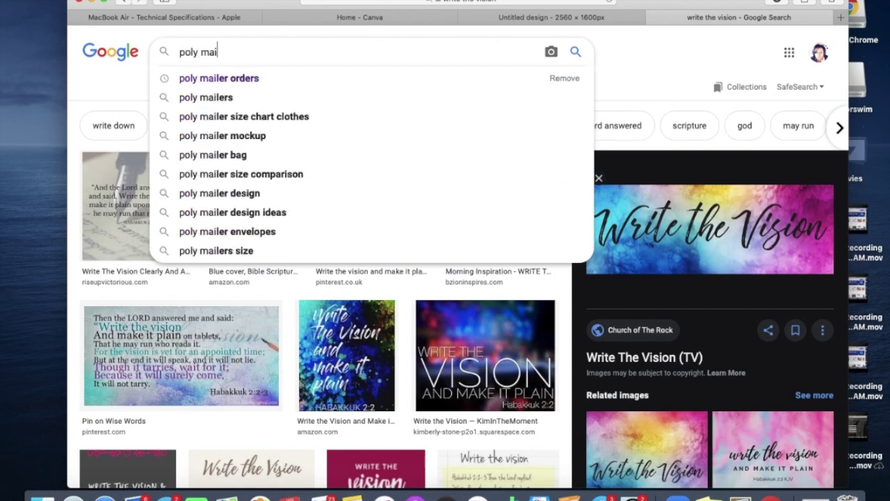
type("ler")
key("BackSpace")
key("BackSpace")
key("BackSpace")
key("BackSpace")
type("iler orders recieved")
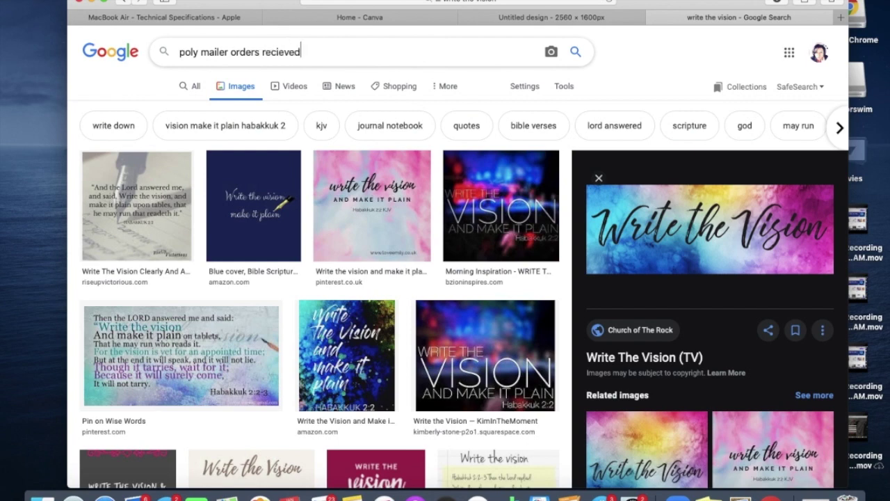
key("Return")
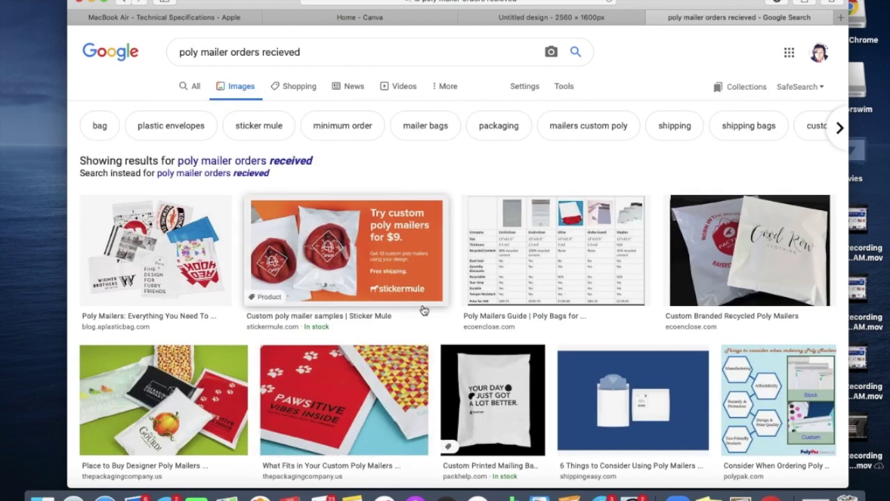
Save the pink poly mailers image into the png folder as 'orders 2', keeping the existing 'orders'
scroll(421, 306, "down", 6)
scroll(421, 306, "down", 6)
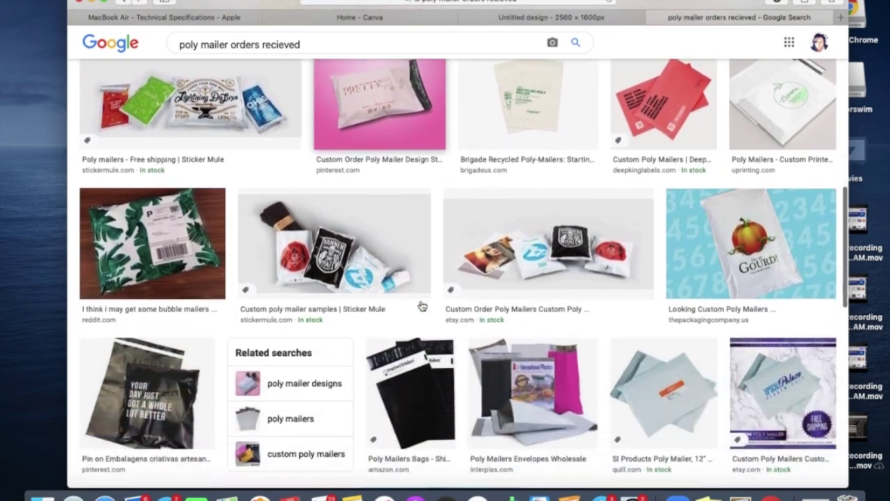
scroll(421, 306, "down", 6)
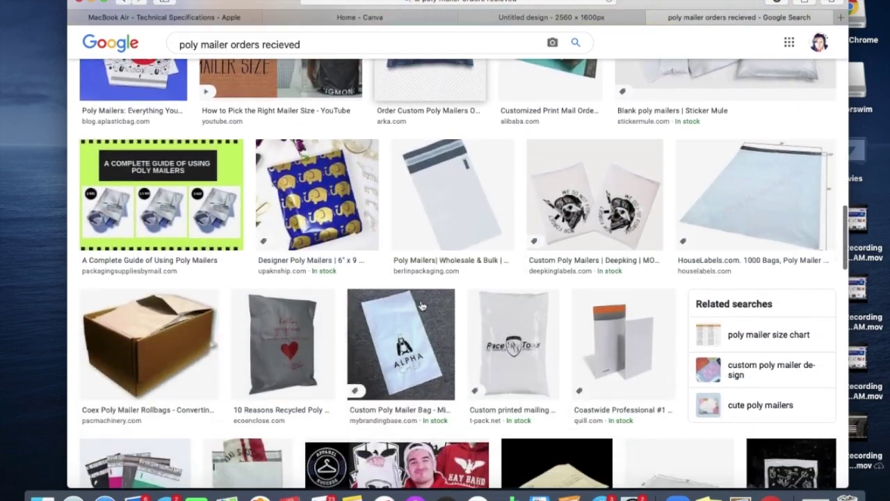
scroll(421, 306, "down", 6)
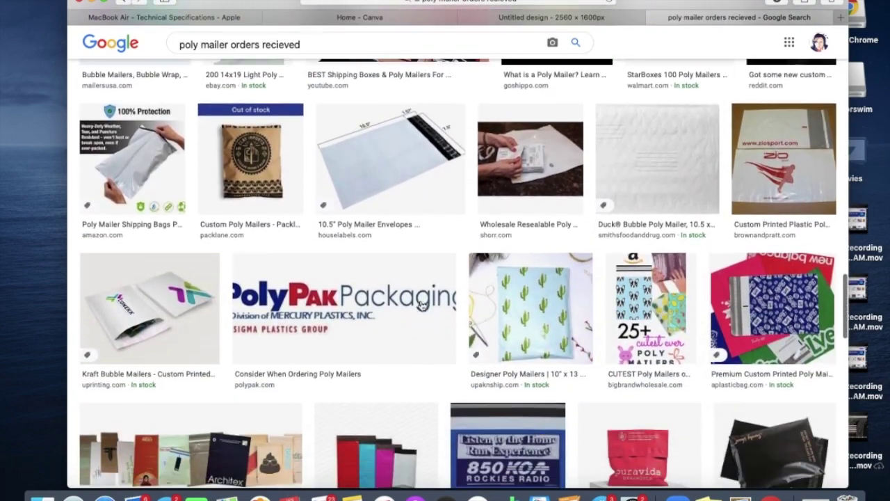
scroll(421, 306, "down", 5)
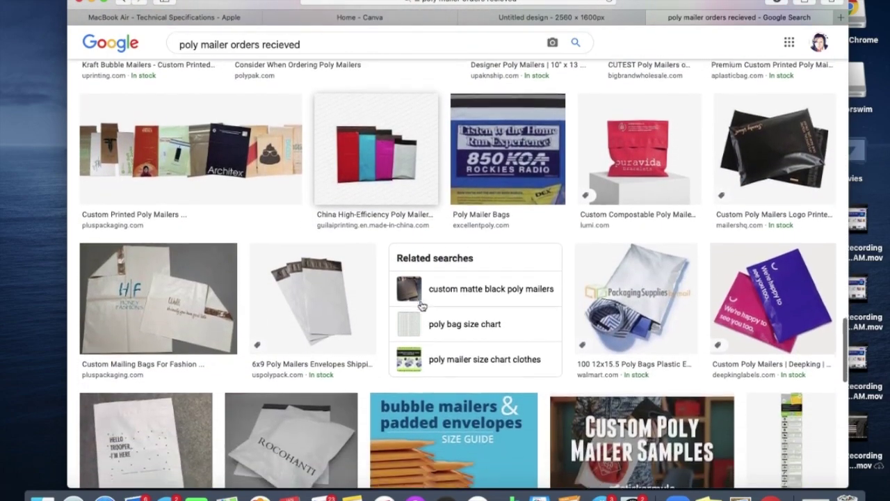
scroll(421, 306, "down", 5)
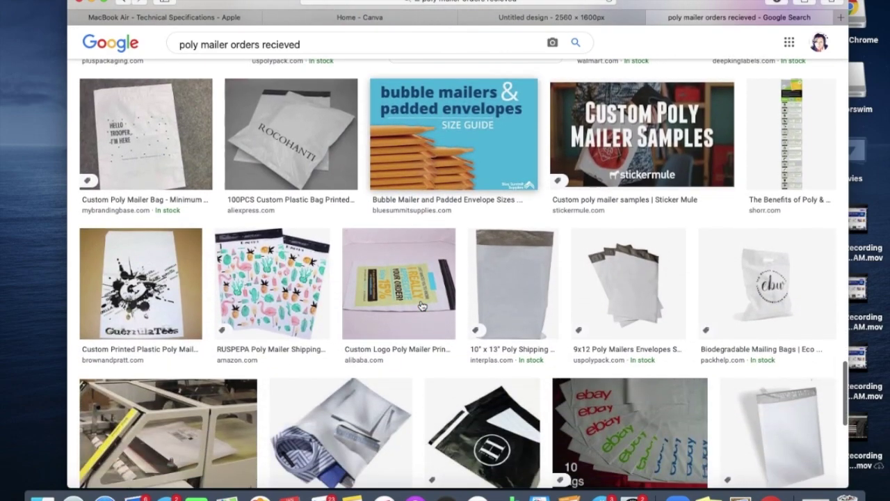
scroll(422, 306, "down", 2)
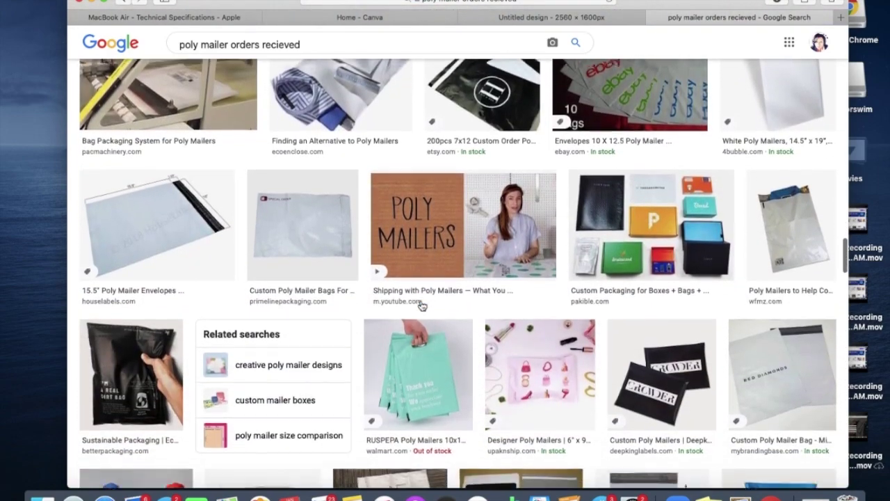
scroll(422, 306, "down", 5)
scroll(421, 306, "down", 5)
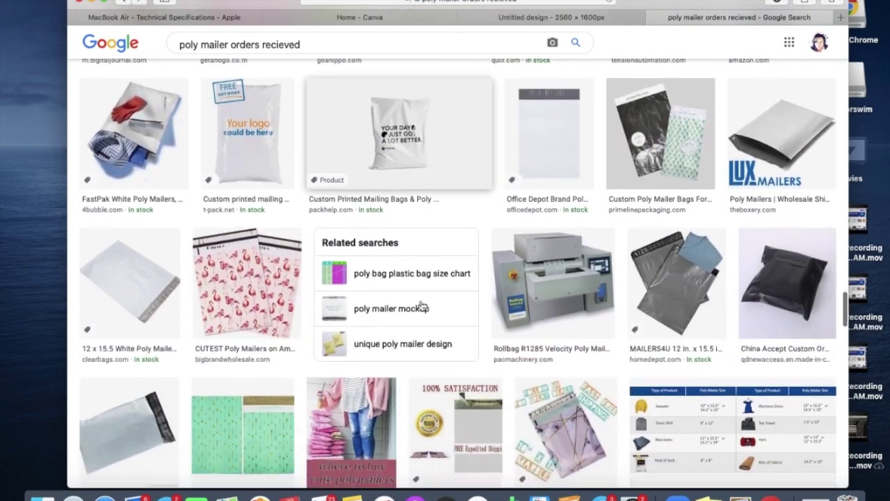
scroll(421, 306, "down", 2)
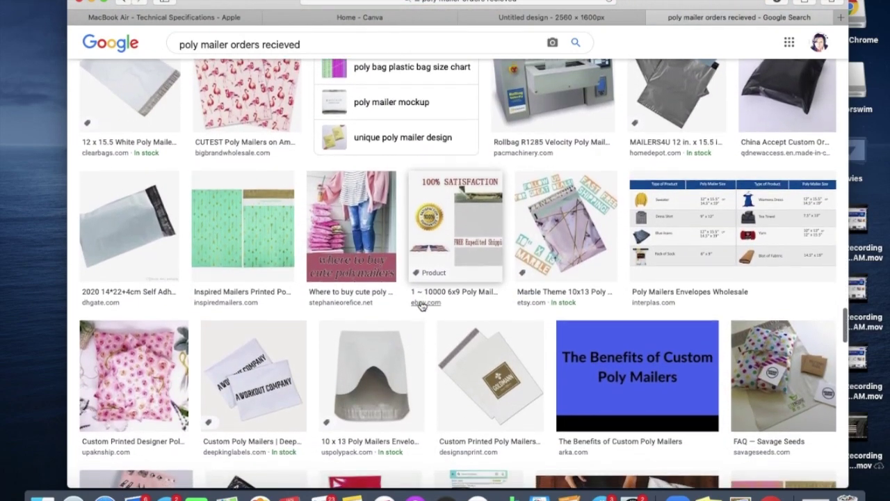
scroll(422, 306, "down", 2)
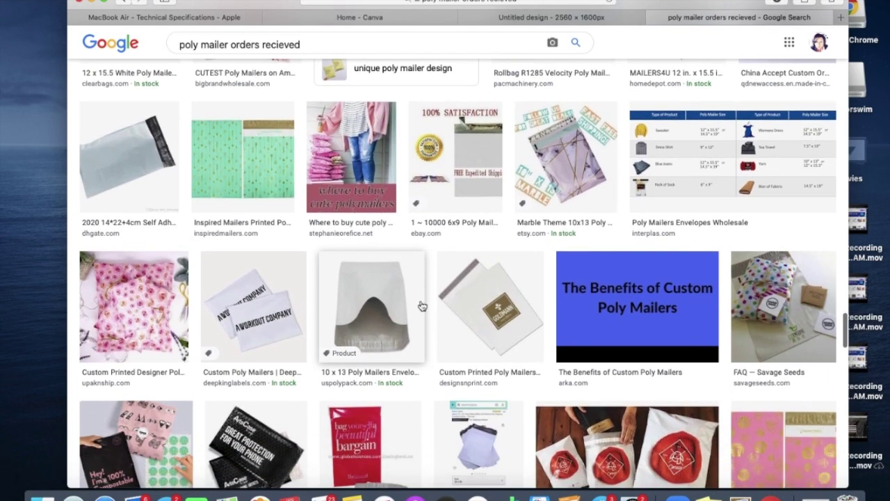
right_click(374, 165)
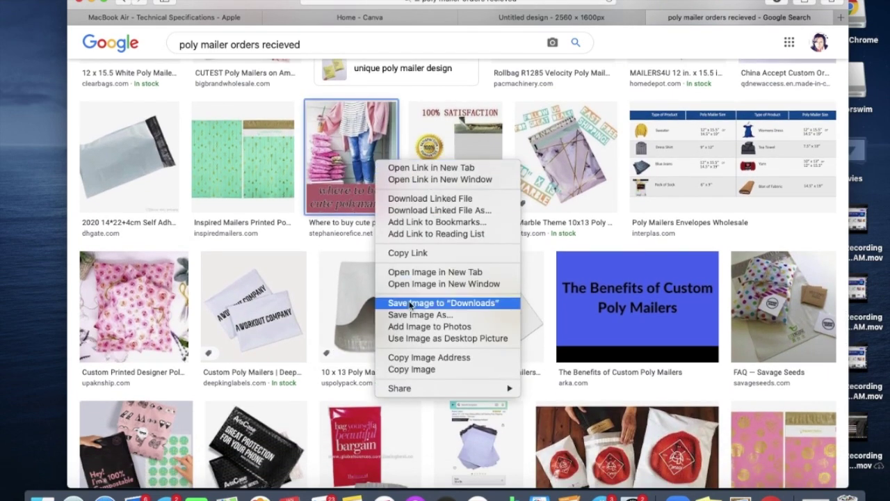
left_click(420, 315)
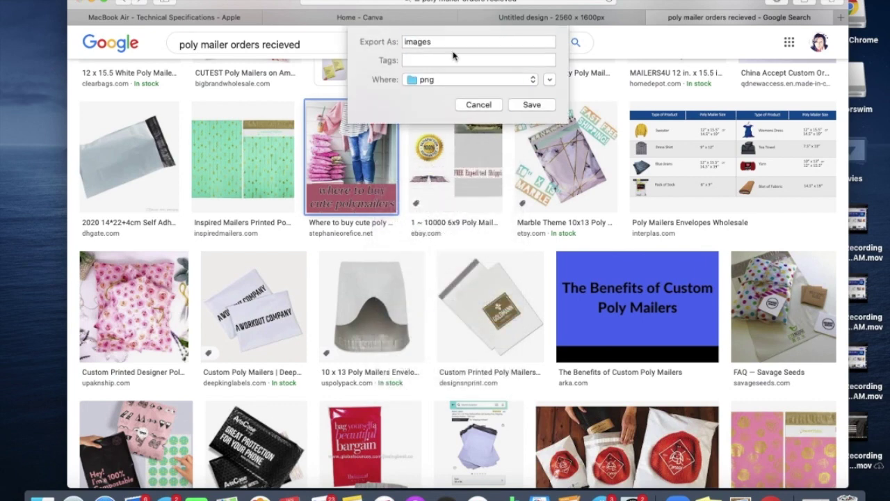
type("or")
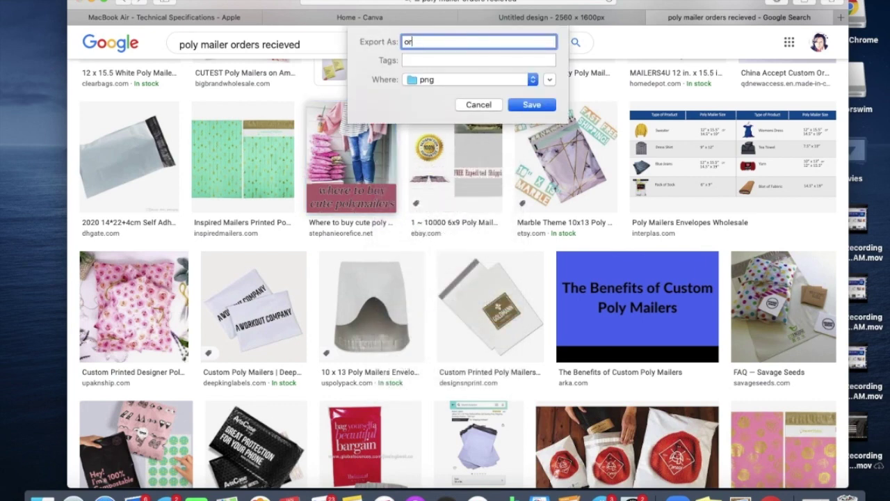
type("ders")
left_click(534, 106)
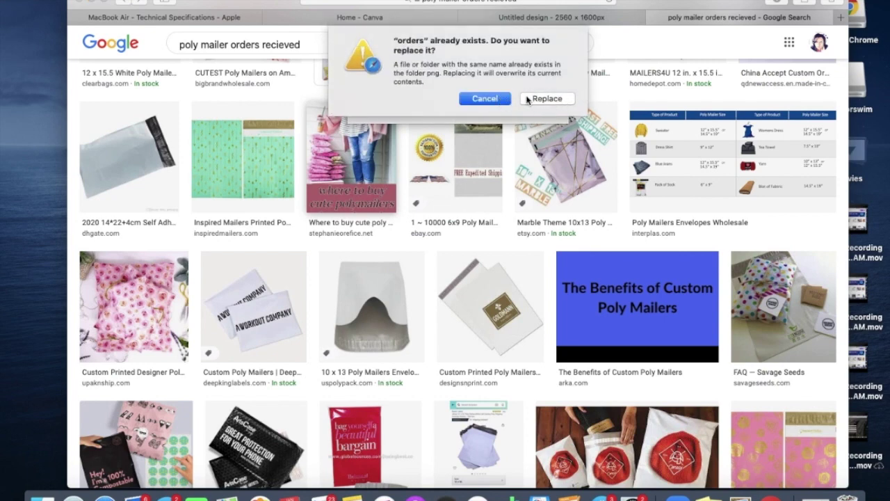
left_click(485, 98)
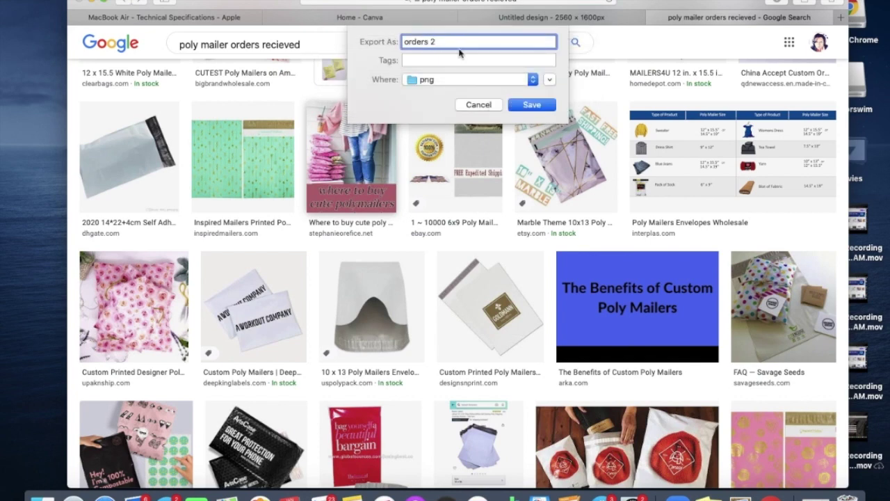
left_click(541, 108)
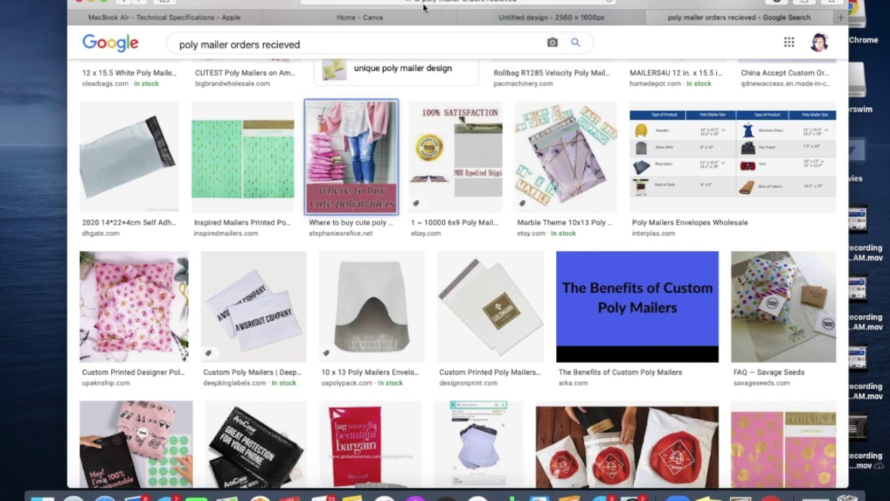
Replace the query with a Google Images search for 'health is wealth'
left_click(403, 44)
key("BackSpace")
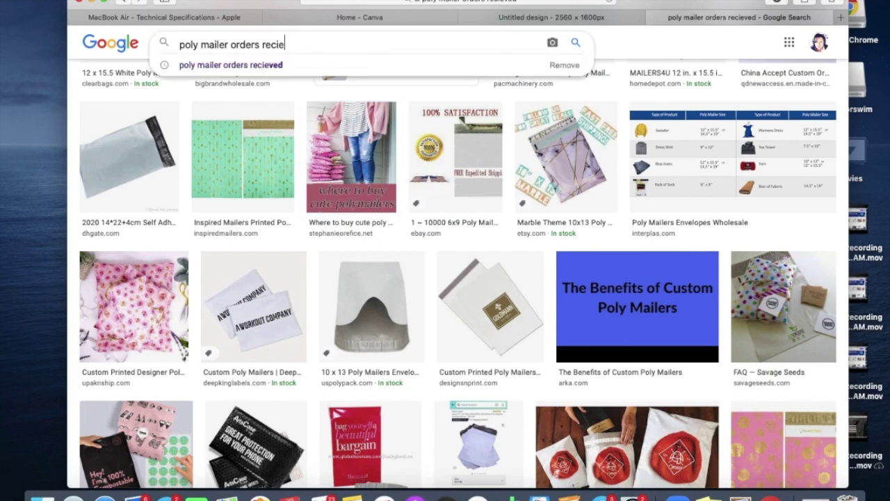
key("BackSpace")
key("BackSpace")
key("BackSpace")
key("BackSpace")
key("BackSpace")
key("BackSpace")
key("BackSpace")
key("BackSpace")
key("BackSpace")
key("BackSpace")
key("BackSpace")
key("BackSpace")
key("BackSpace")
key("BackSpace")
key("BackSpace")
key("BackSpace")
key("BackSpace")
key("BackSpace")
key("BackSpace")
key("BackSpace")
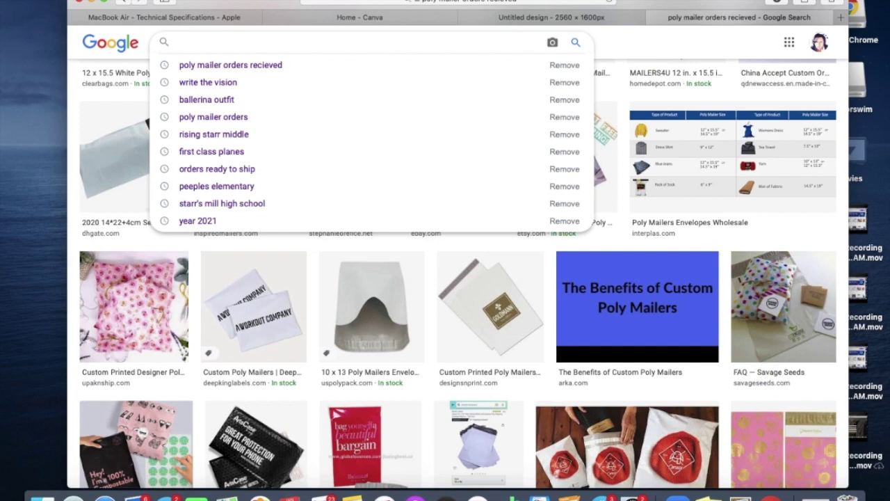
type("heath")
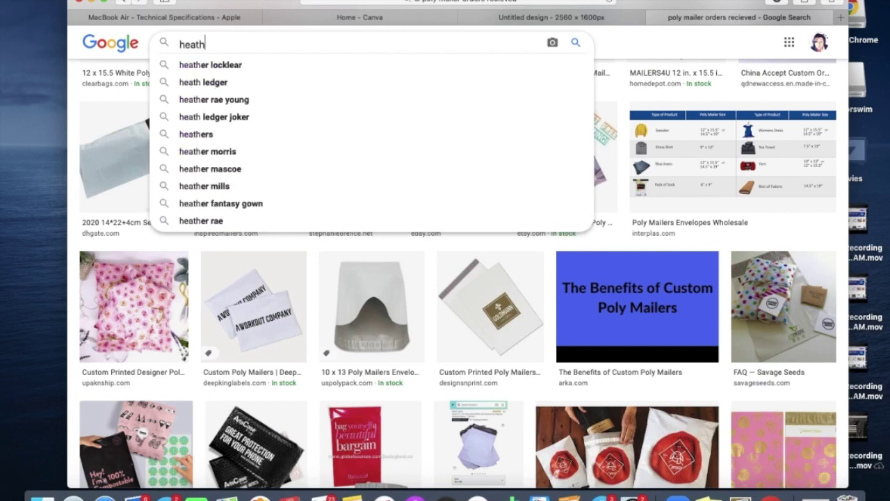
key("BackSpace")
key("BackSpace")
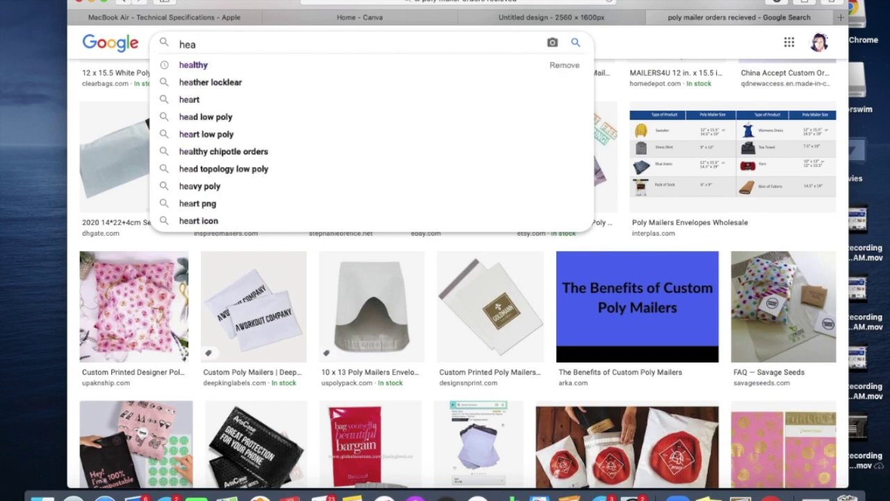
type("lth is wealth")
key("Return")
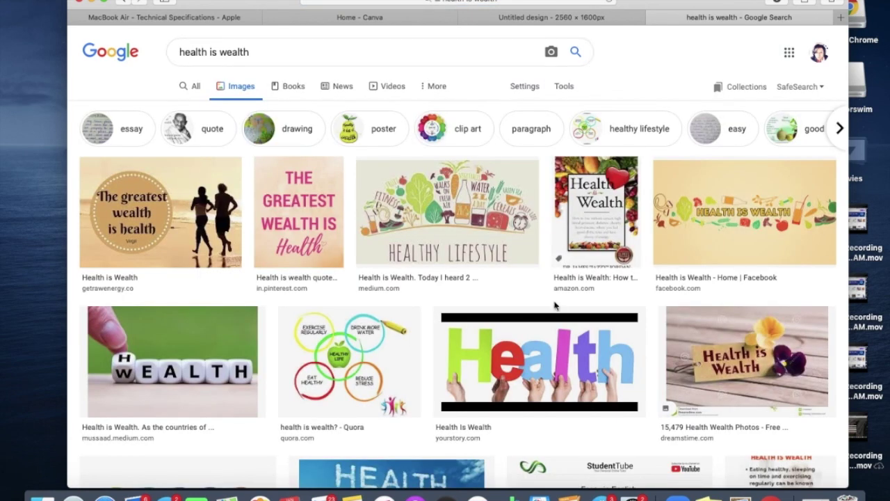
Save The Greatest Wealth is Health image into the png folder as 'healthy 1'
scroll(536, 338, "down", 5)
scroll(536, 337, "down", 5)
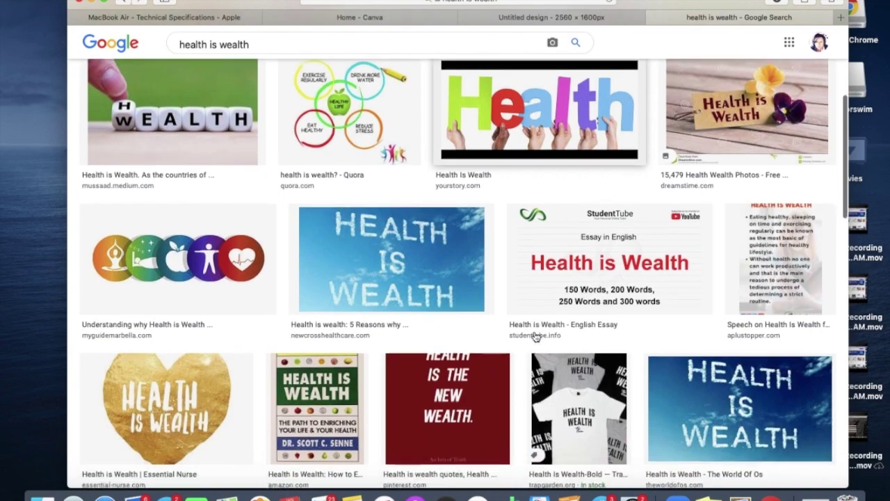
scroll(535, 337, "down", 3)
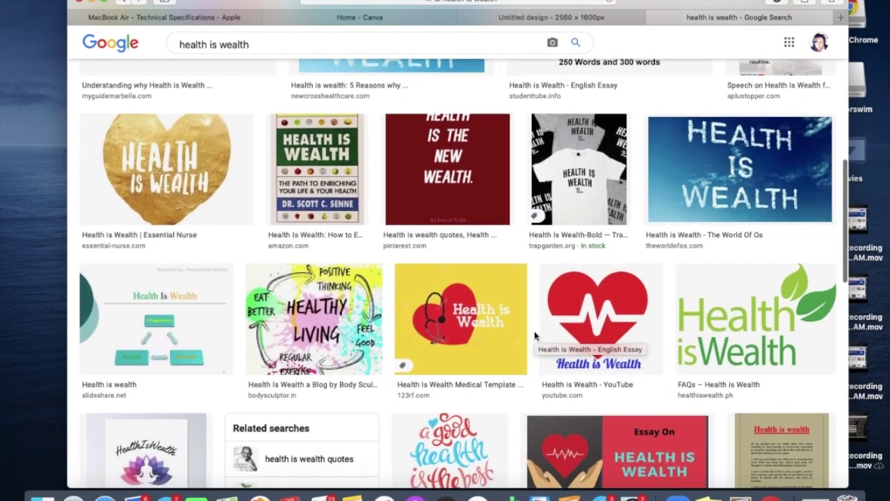
scroll(535, 337, "up", 10)
scroll(535, 337, "up", 2)
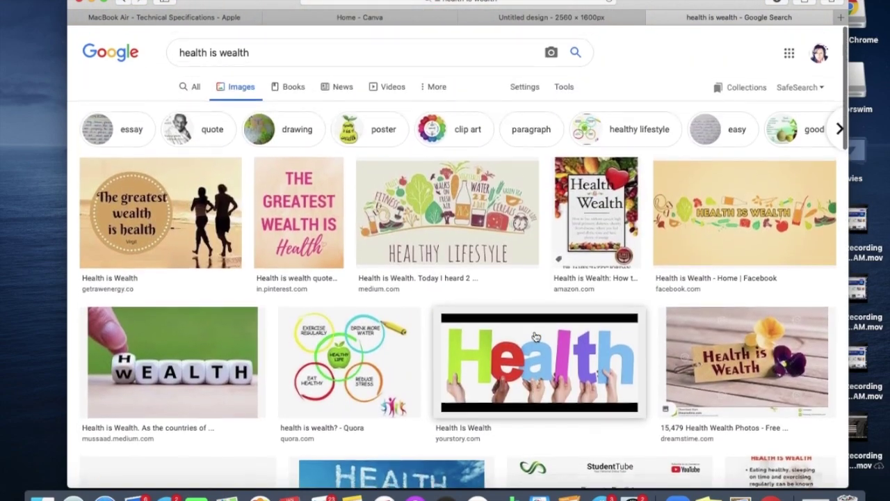
scroll(486, 323, "down", 1)
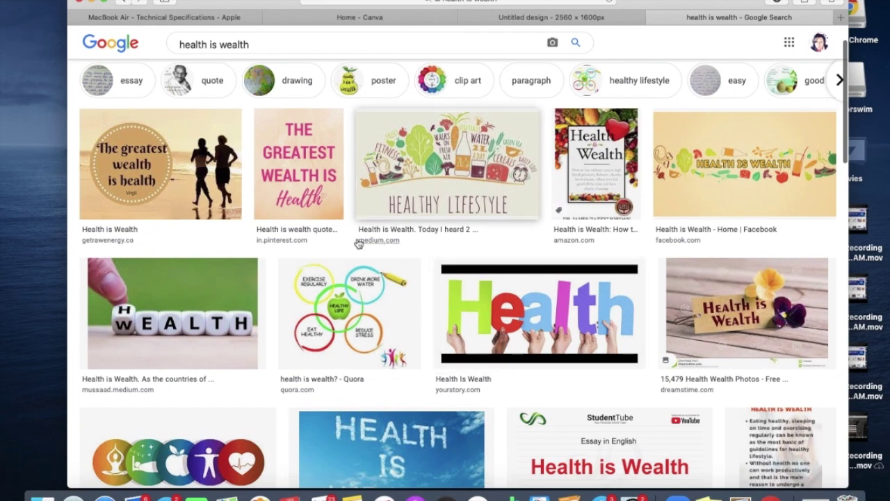
right_click(290, 212)
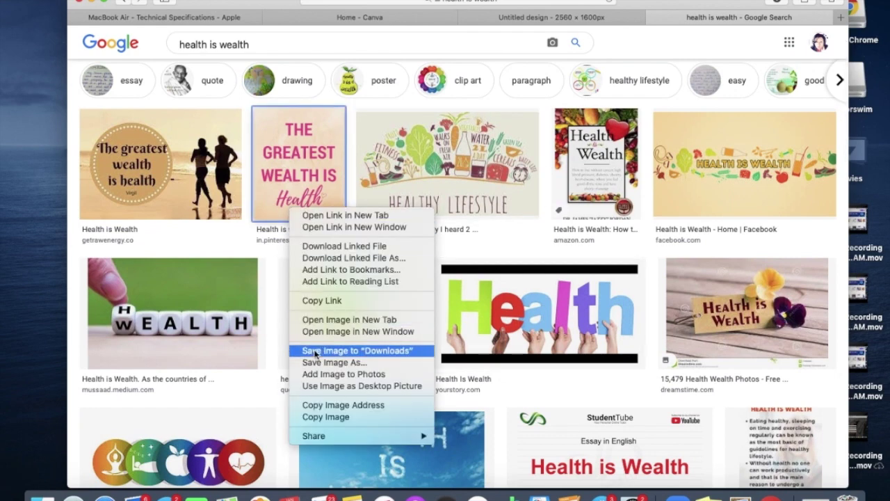
left_click(334, 362)
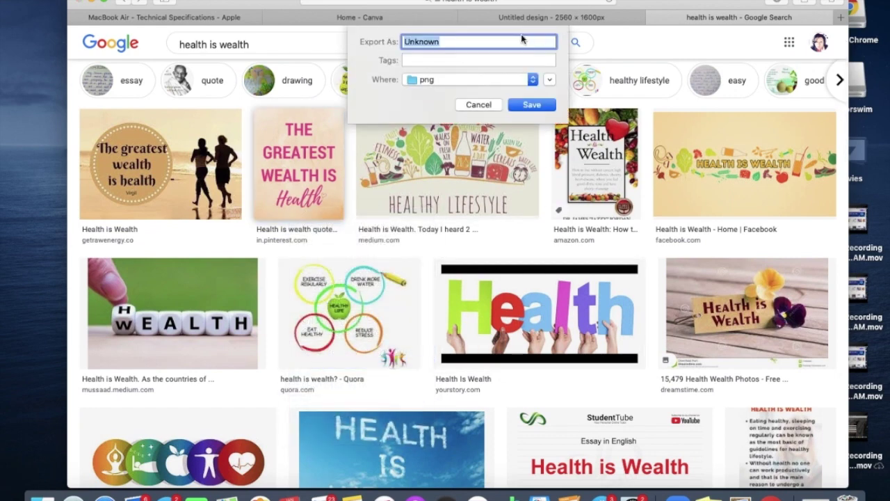
type("healthy 1")
left_click(541, 105)
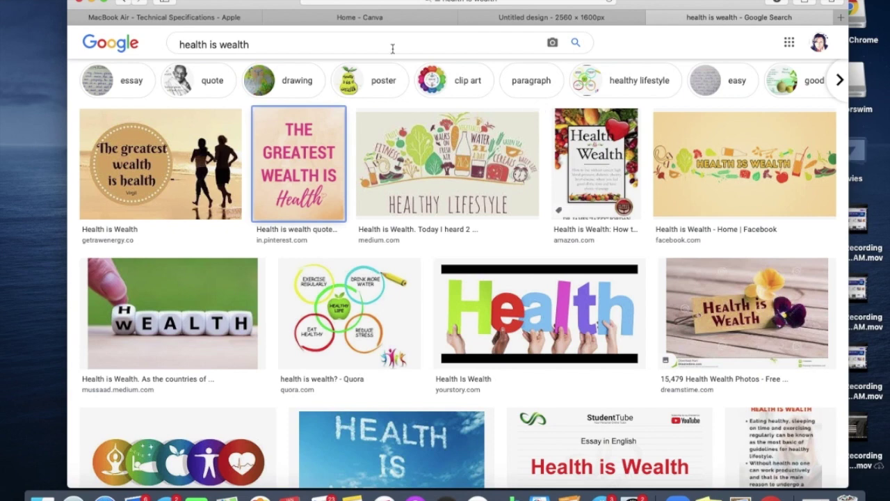
Replace the query with a Google Images search for 'read more'
left_click(352, 41)
key("BackSpace")
key("BackSpace")
key("BackSpace")
key("BackSpace")
key("BackSpace")
key("BackSpace")
key("BackSpace")
key("BackSpace")
key("BackSpace")
key("BackSpace")
key("BackSpace")
key("BackSpace")
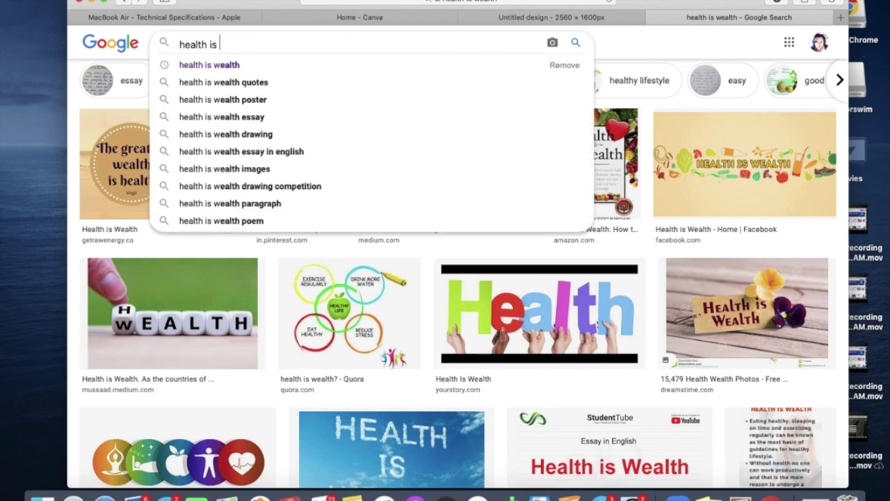
key("BackSpace")
key("BackSpace")
key("BackSpace")
key("BackSpace")
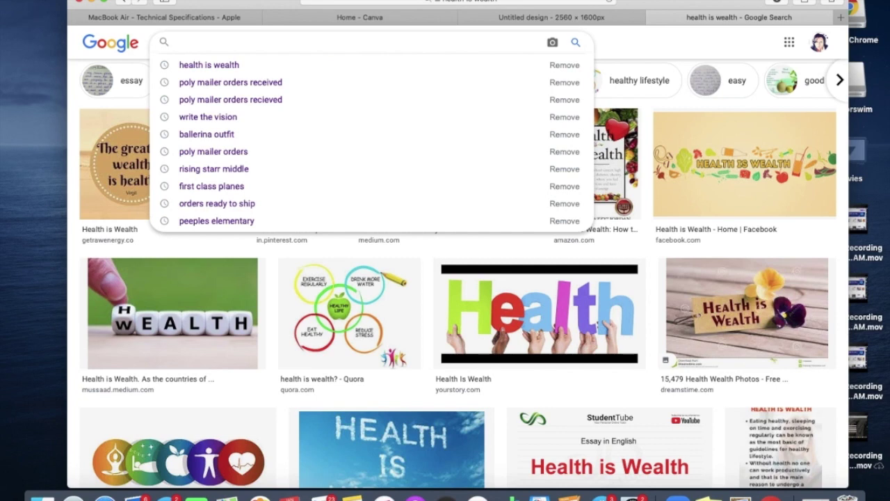
type("read")
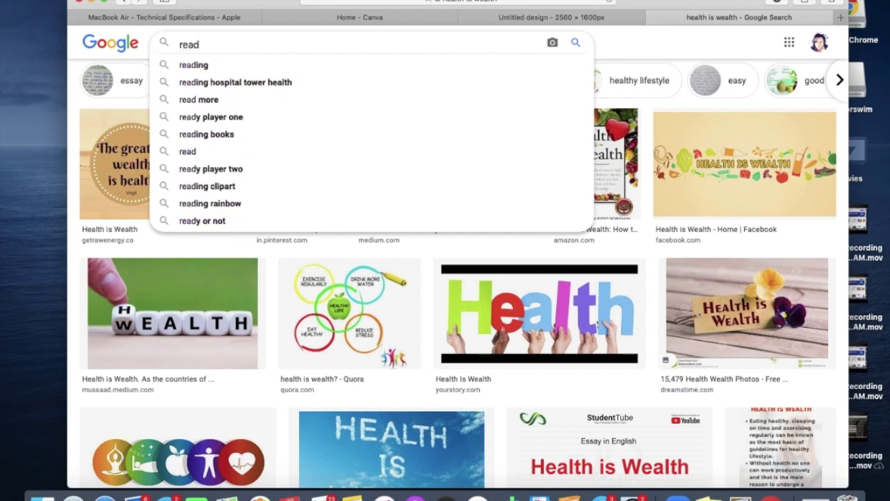
type(" more")
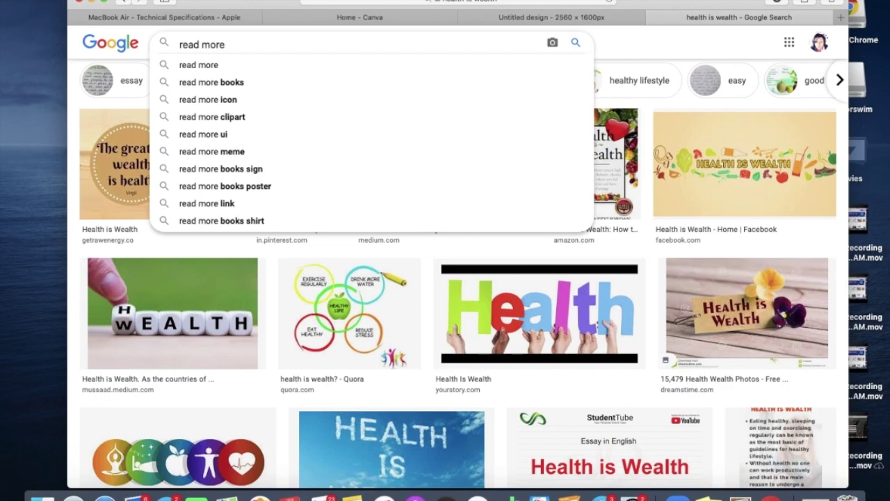
key("Return")
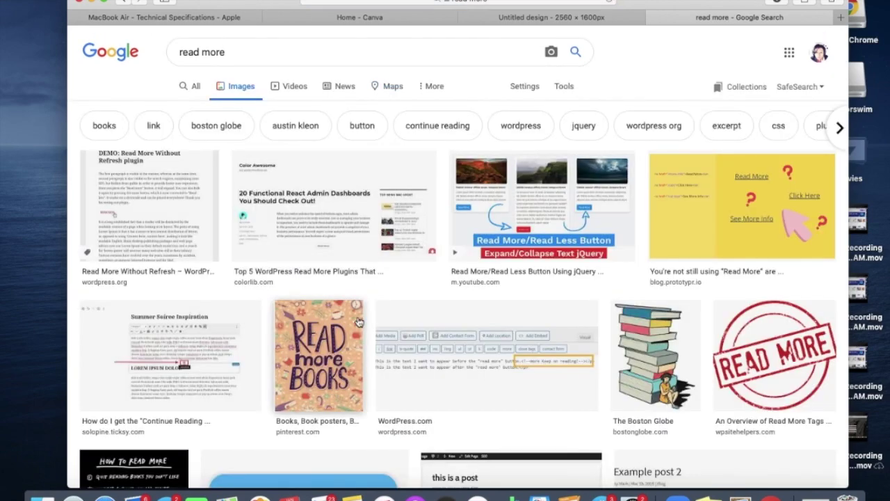
Save the Read More Books poster into the png folder, then clear the search box
scroll(308, 374, "down", 5)
scroll(308, 374, "up", 2)
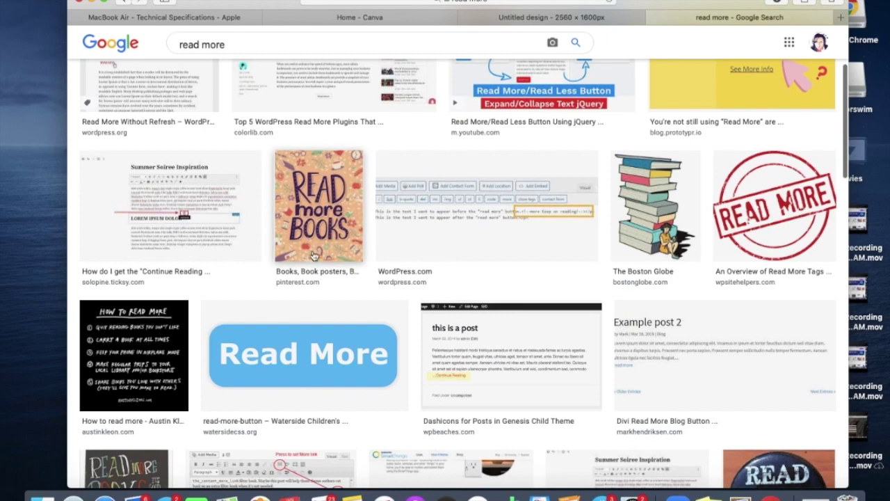
right_click(315, 247)
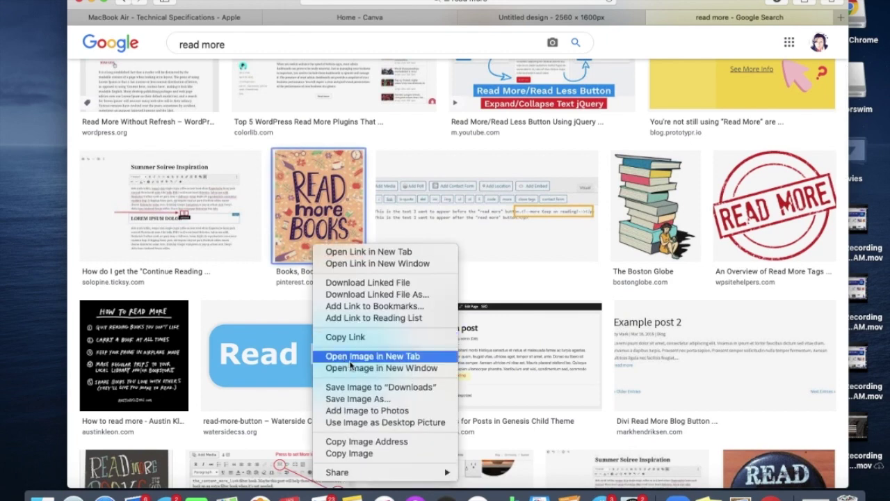
left_click(359, 398)
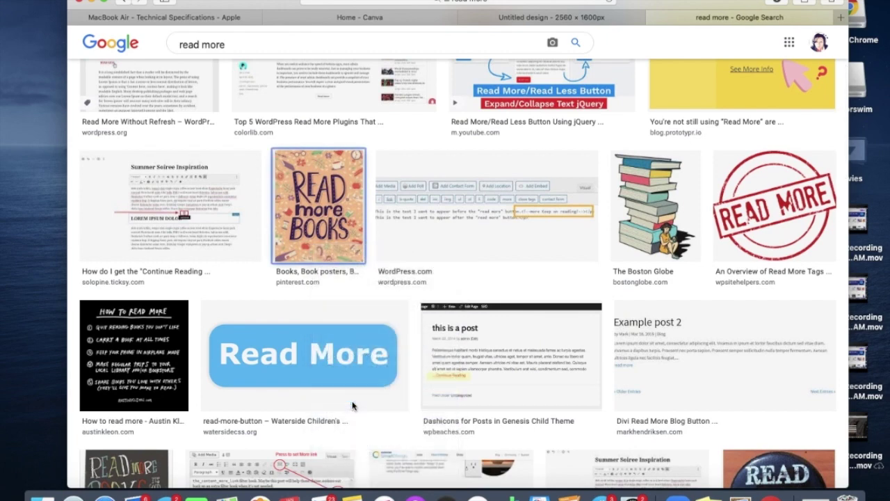
type("rea")
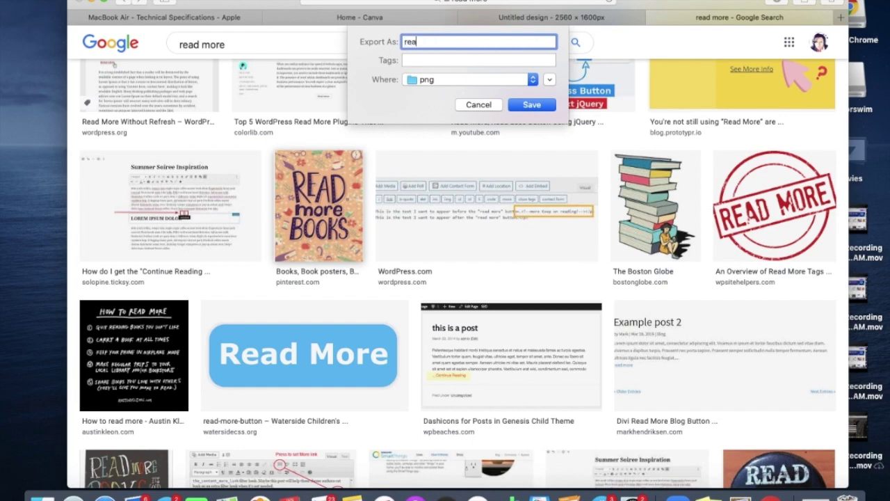
left_click(532, 104)
left_click(296, 47)
key("BackSpace")
key("BackSpace")
key("BackSpace")
key("BackSpace")
key("BackSpace")
key("BackSpace")
key("BackSpace")
key("BackSpace")
key("BackSpace")
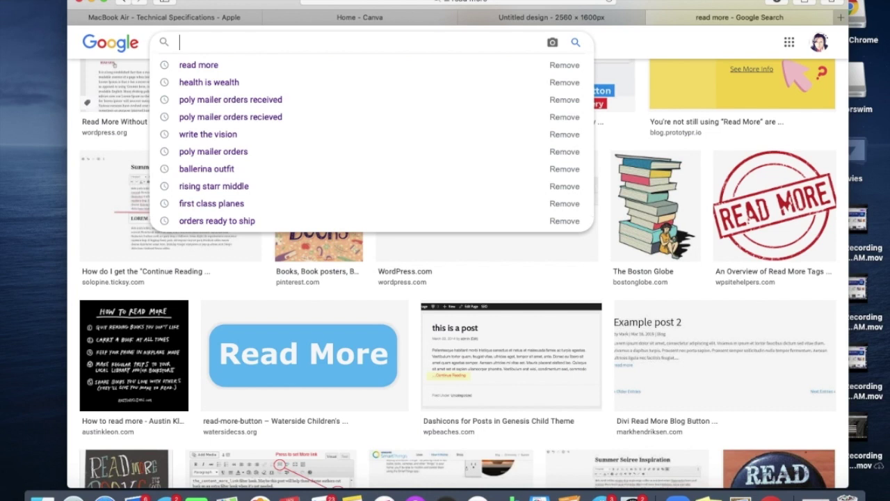
Search Google Images for 'vacation' and scroll through the results
type("acation")
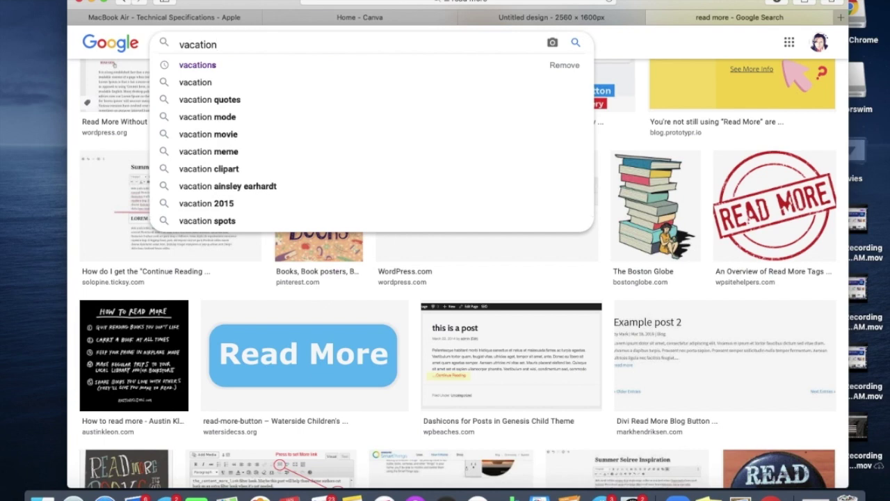
key("Return")
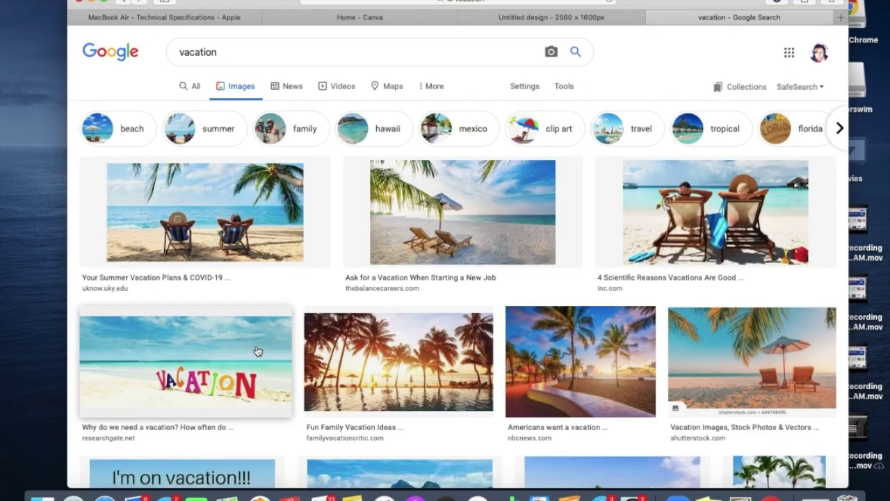
scroll(257, 352, "down", 1)
scroll(258, 351, "down", 5)
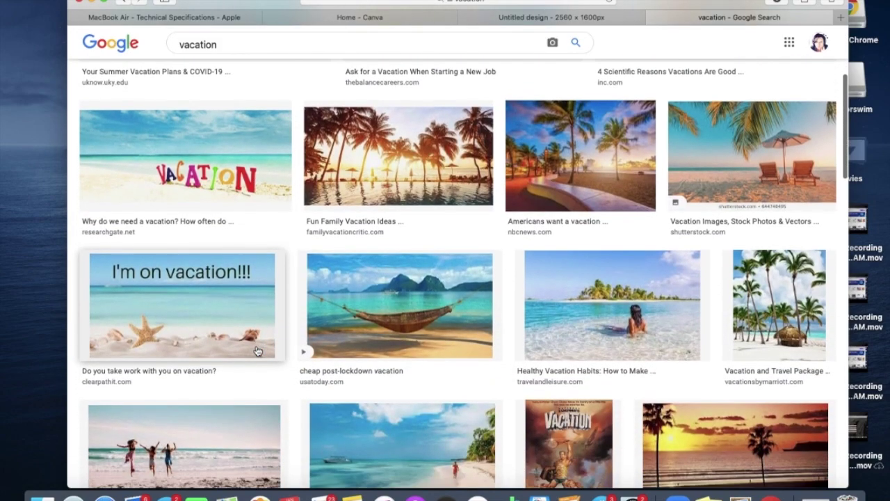
scroll(257, 351, "down", 4)
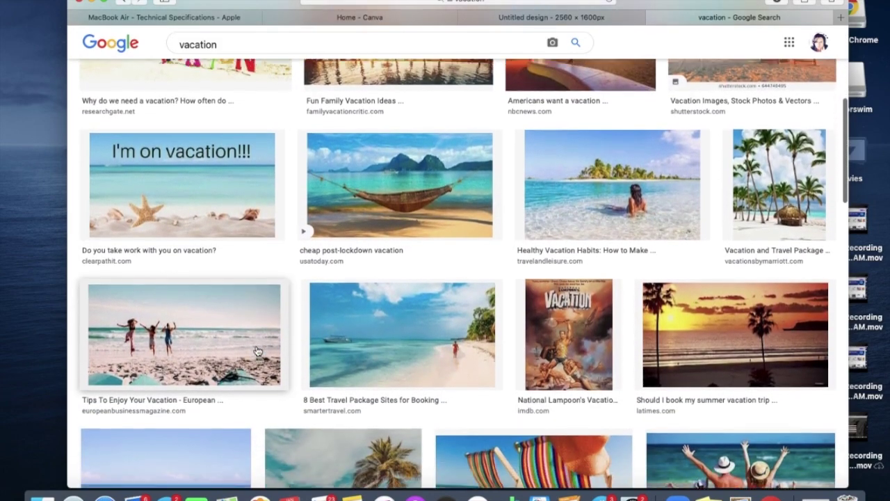
scroll(257, 351, "down", 7)
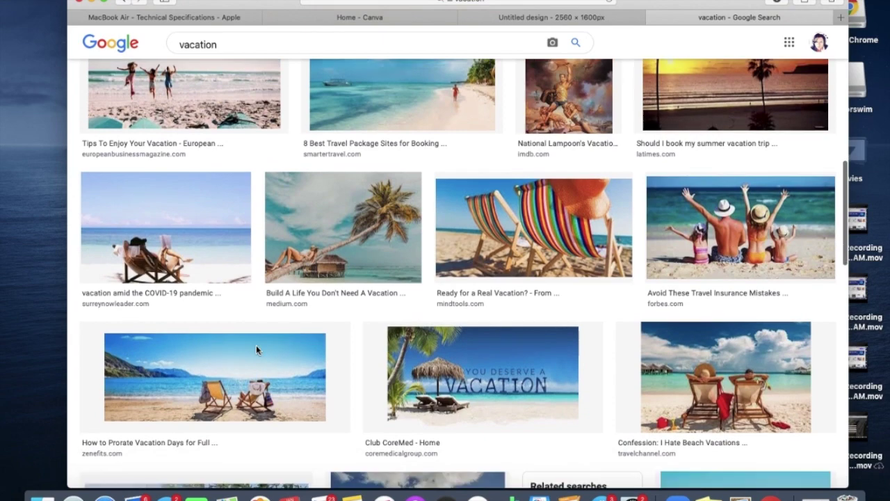
scroll(255, 351, "down", 4)
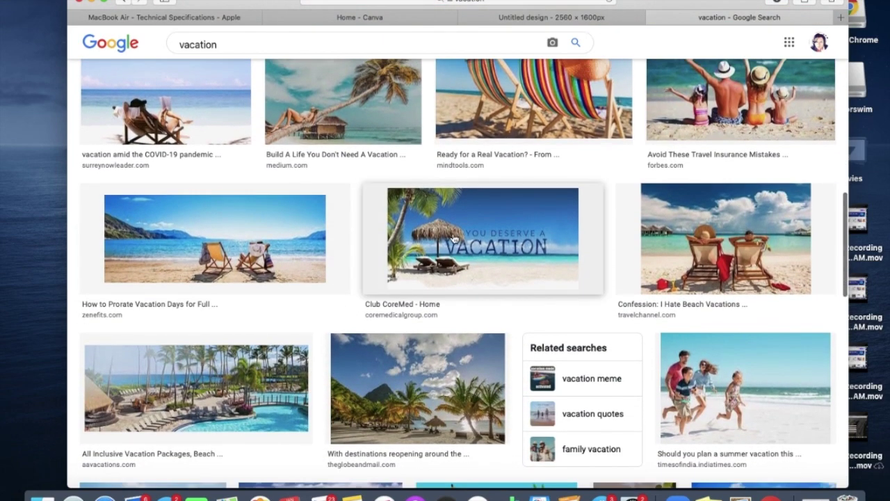
Save the You Deserve a Vacation image into the png folder as 'vacations'
right_click(454, 239)
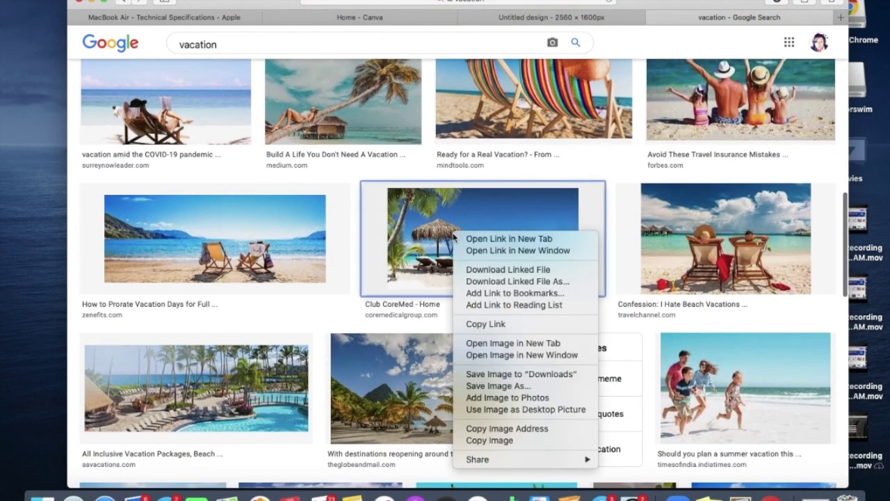
left_click(480, 386)
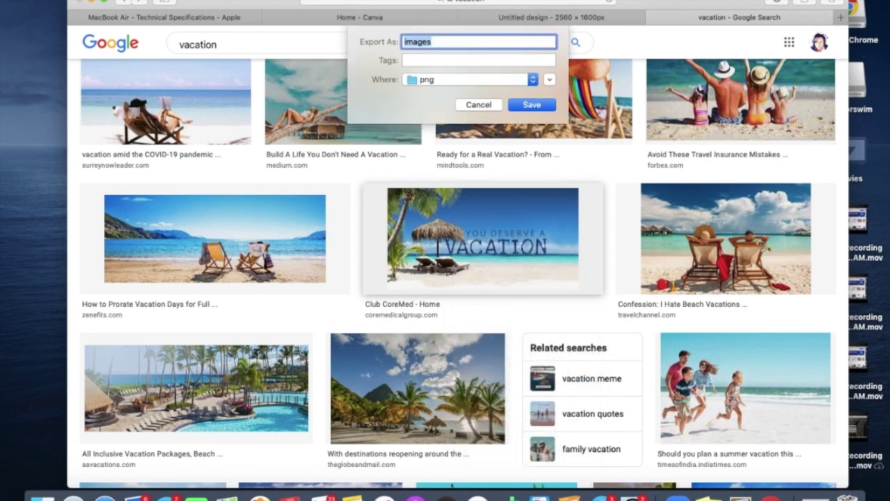
type("vacations")
left_click(516, 106)
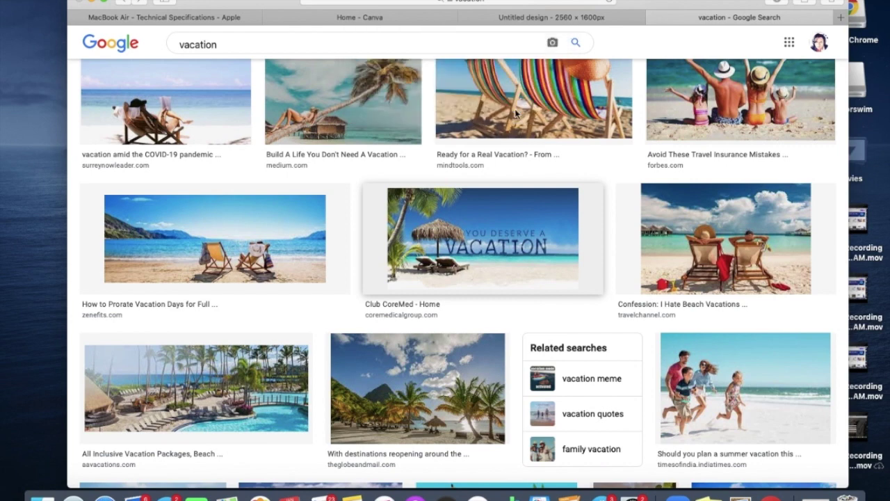
scroll(424, 105, "up", 10)
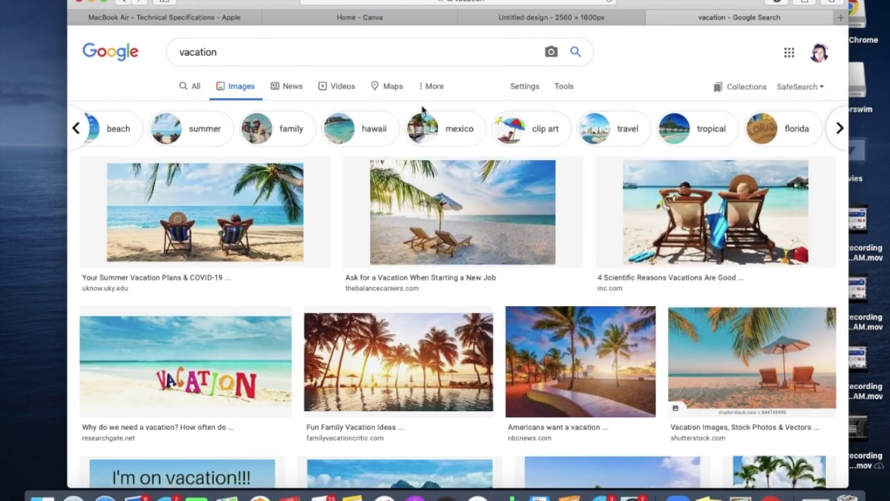
left_click(311, 46)
Replace the vacation search with 'money' and scroll through the image results
key("BackSpace")
key("BackSpace")
key("BackSpace")
key("BackSpace")
key("BackSpace")
key("BackSpace")
key("BackSpace")
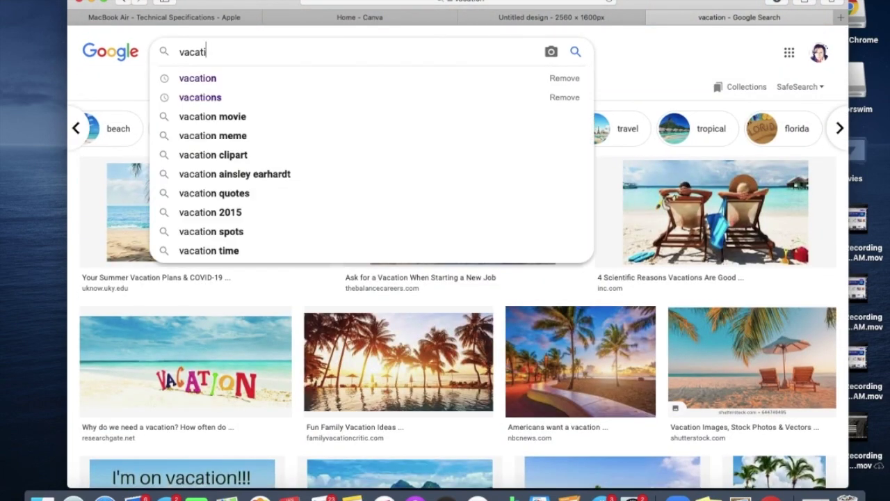
type("money")
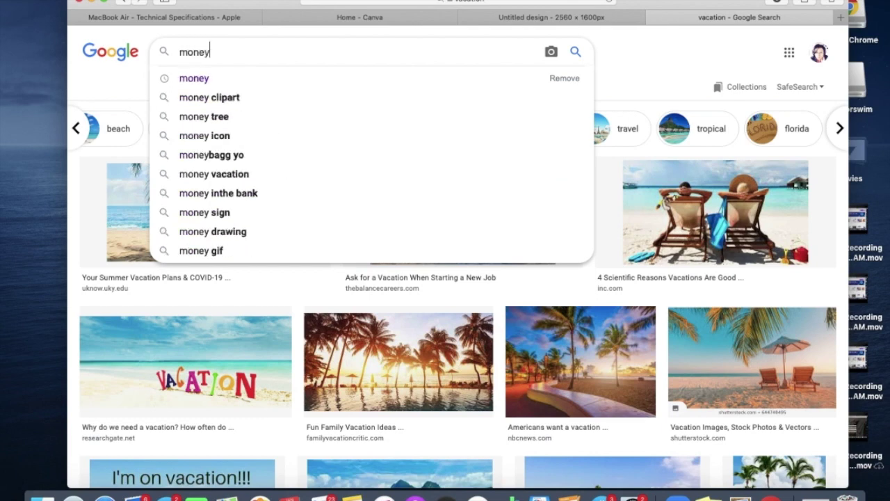
key("Return")
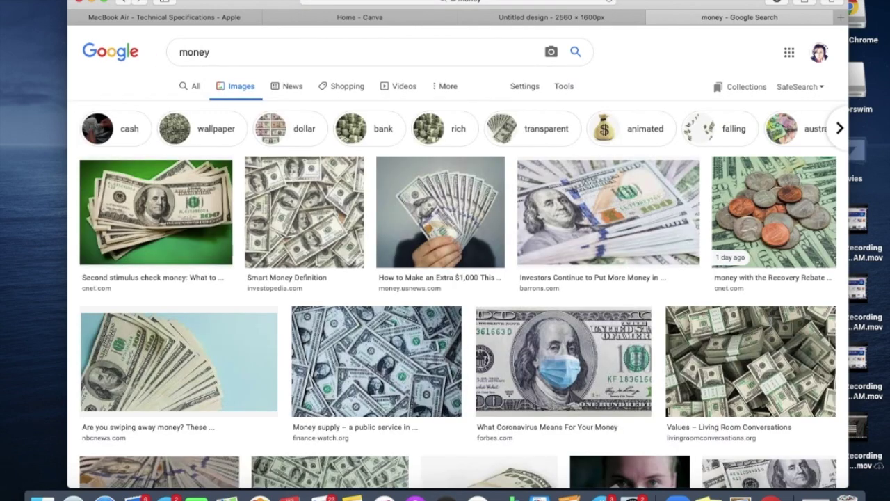
scroll(552, 365, "down", 5)
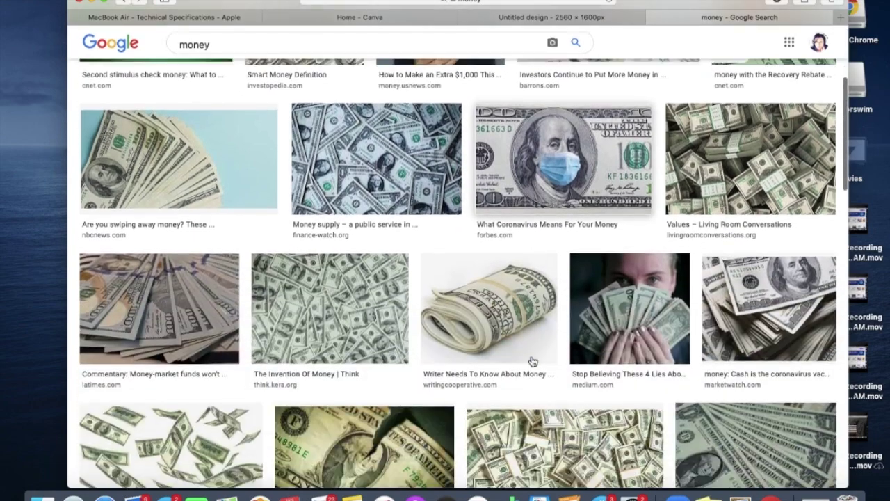
scroll(532, 361, "down", 3)
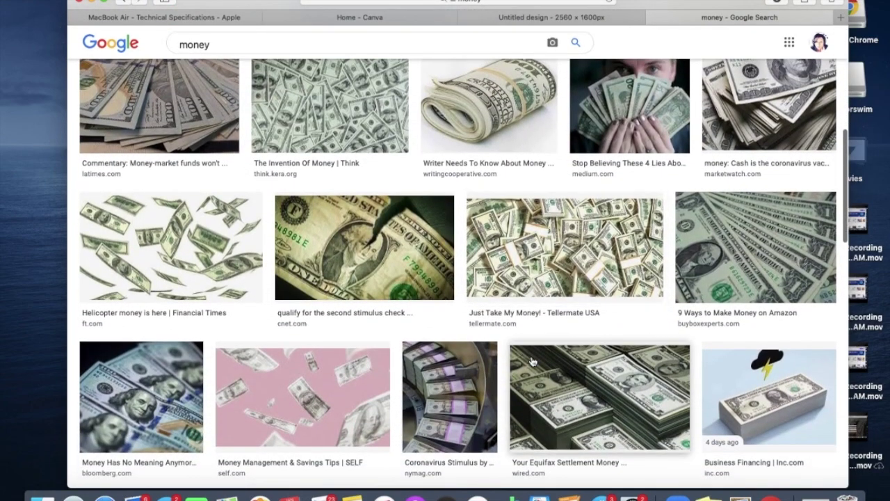
scroll(532, 361, "down", 9)
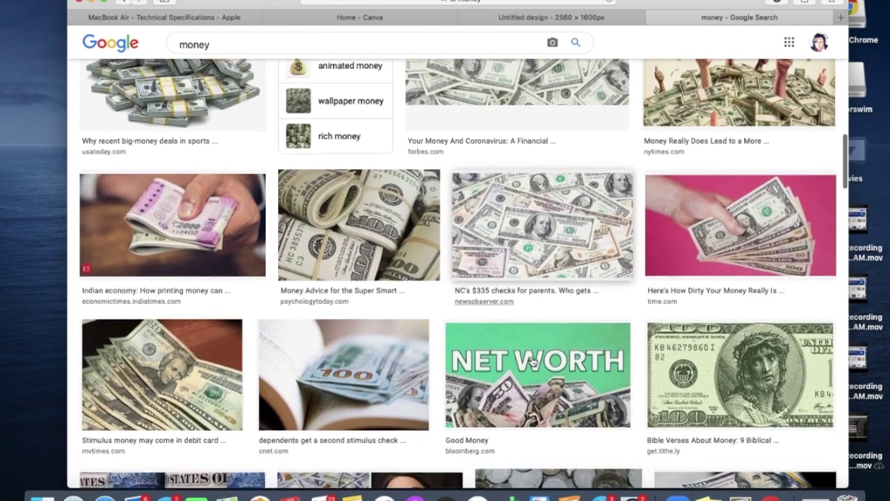
scroll(532, 361, "down", 10)
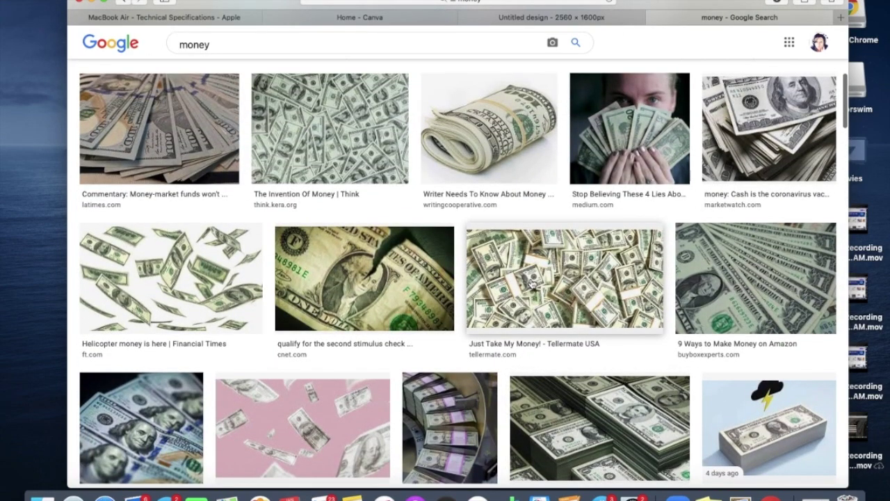
Save the Tellermate pile-of-cash image to the png folder as 'mula!!!!'
right_click(532, 283)
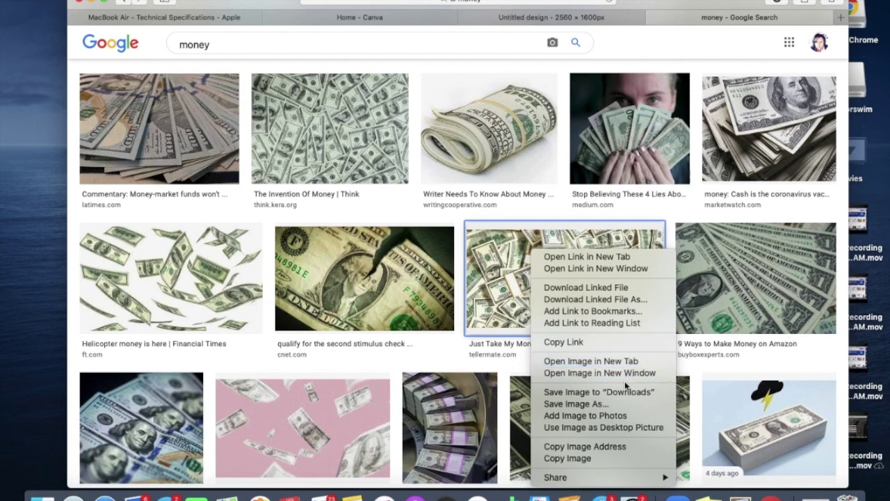
left_click(600, 405)
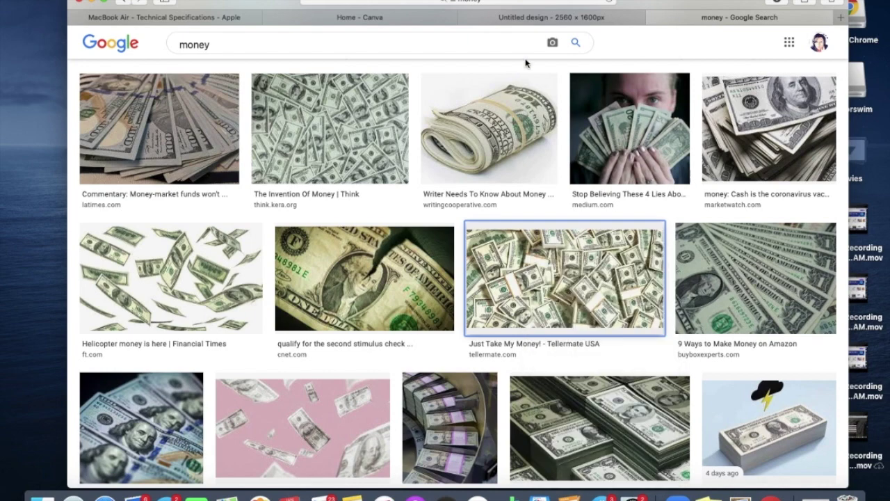
type("mula!!!!")
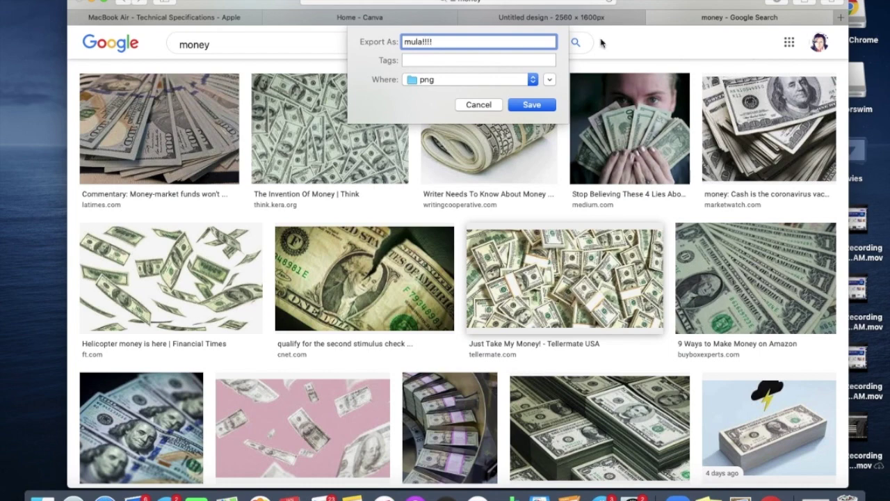
left_click(534, 105)
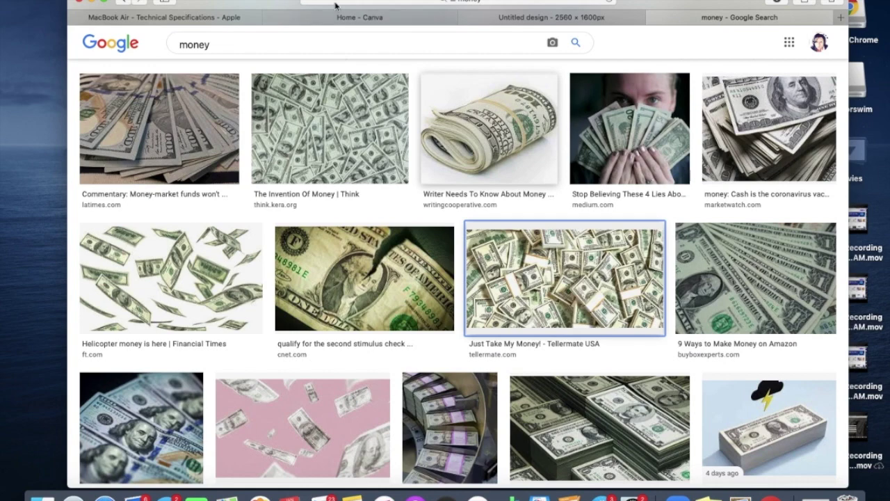
left_click(302, 48)
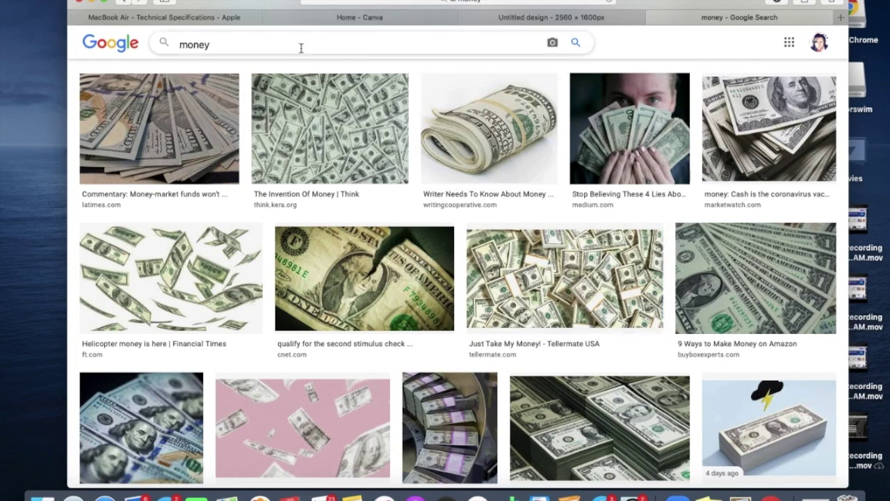
Search Google Images for 'organized' and scroll the results
key("BackSpace")
key("BackSpace")
key("BackSpace")
key("BackSpace")
key("BackSpace")
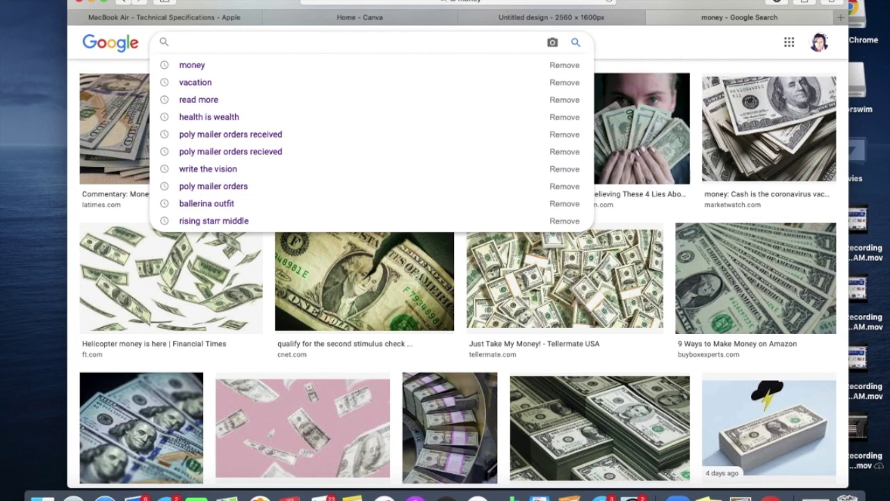
type("or")
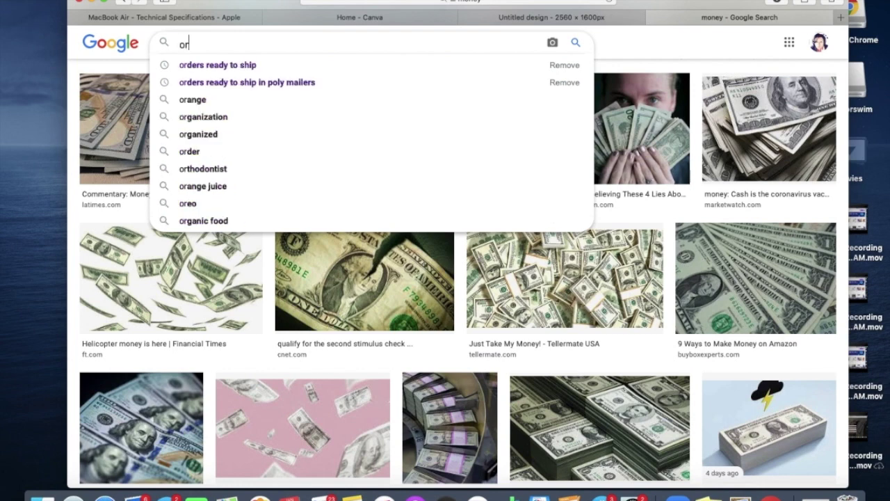
type("ga")
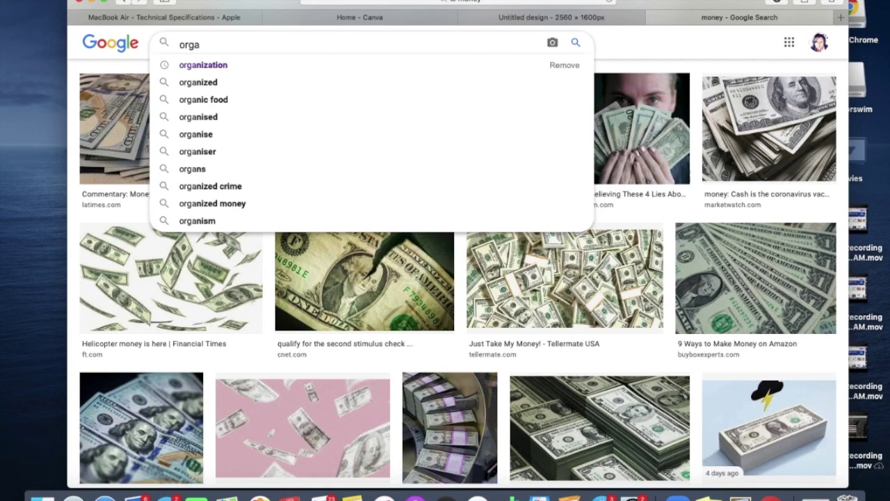
left_click(284, 82)
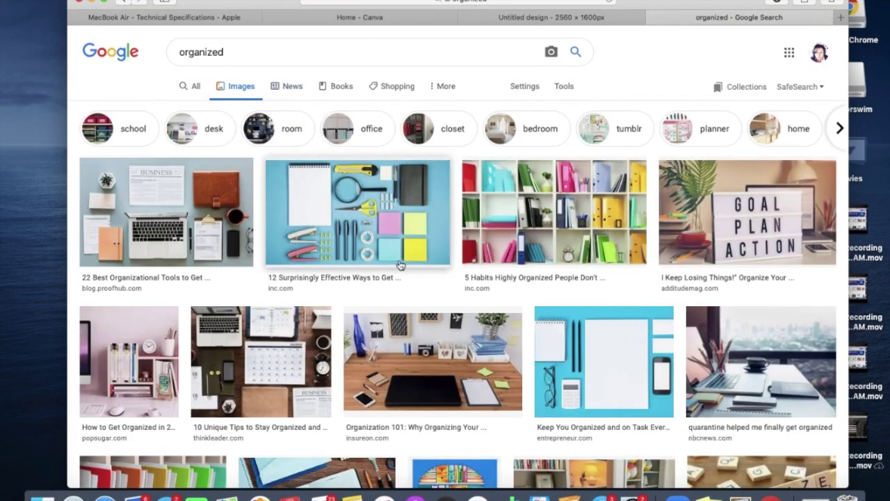
scroll(394, 304, "down", 5)
scroll(394, 305, "down", 8)
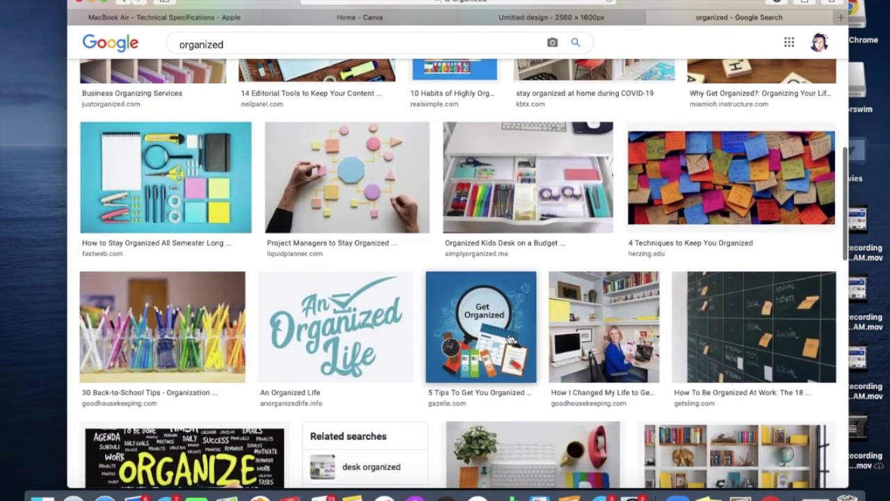
Save the An Organized Life image to the png folder and return to Canva's home tab
right_click(360, 322)
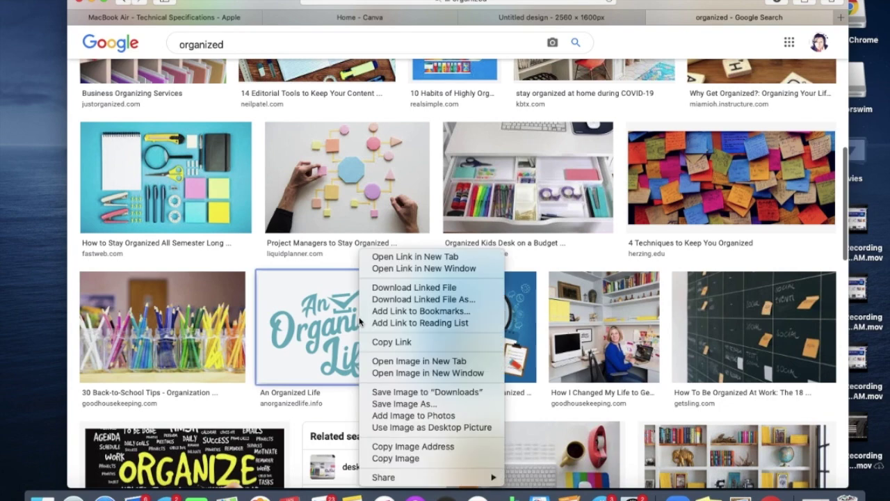
left_click(399, 404)
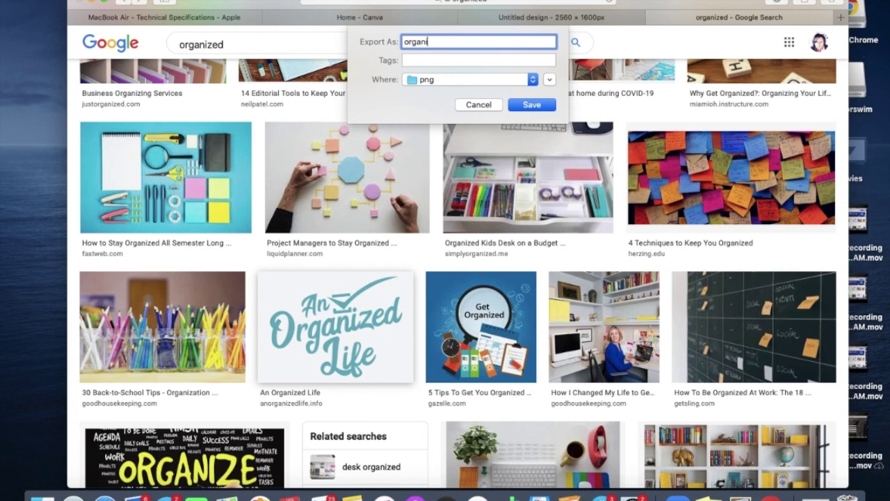
left_click(546, 107)
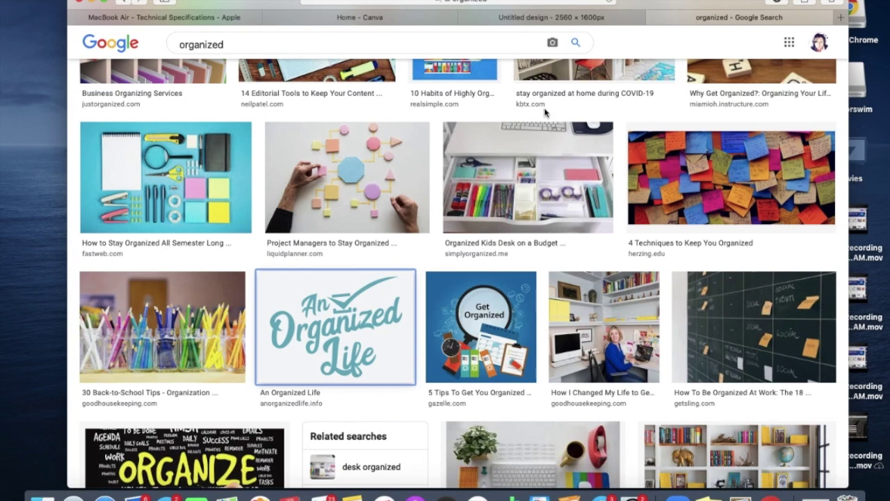
left_click(411, 19)
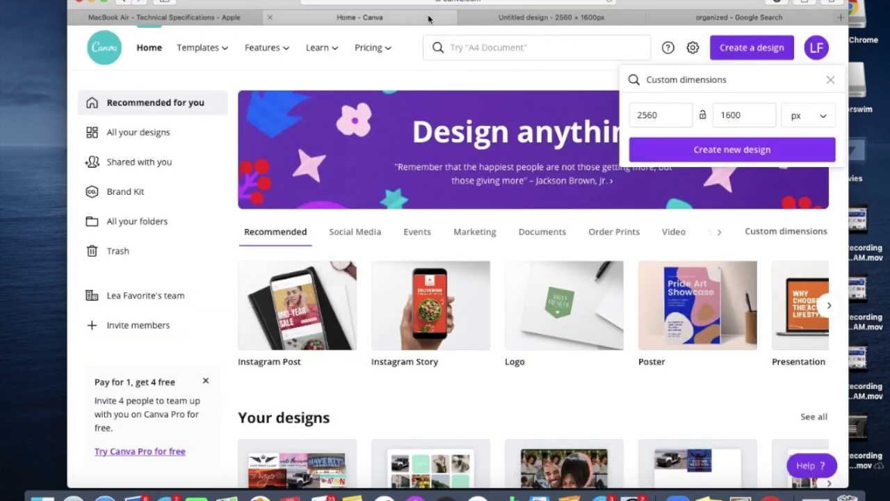
In the 2560 × 1600 design, drag the write the vision and orders 2 images in from Recents
left_click(513, 19)
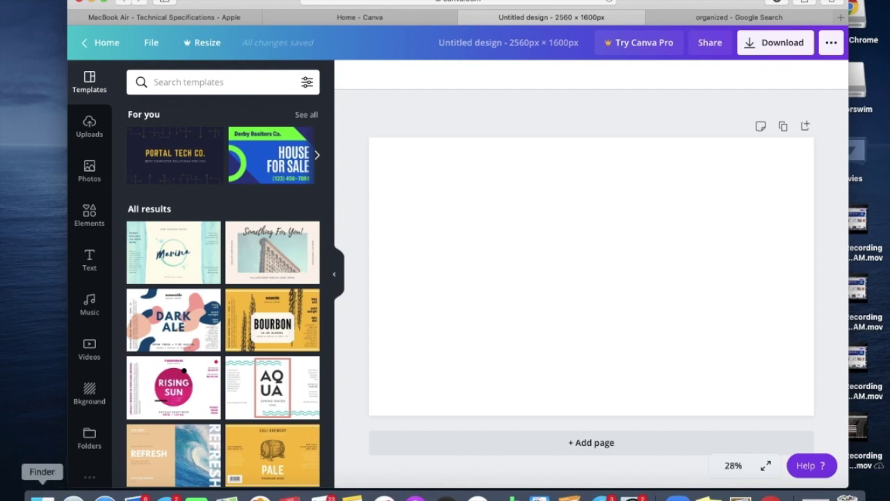
left_click(41, 496)
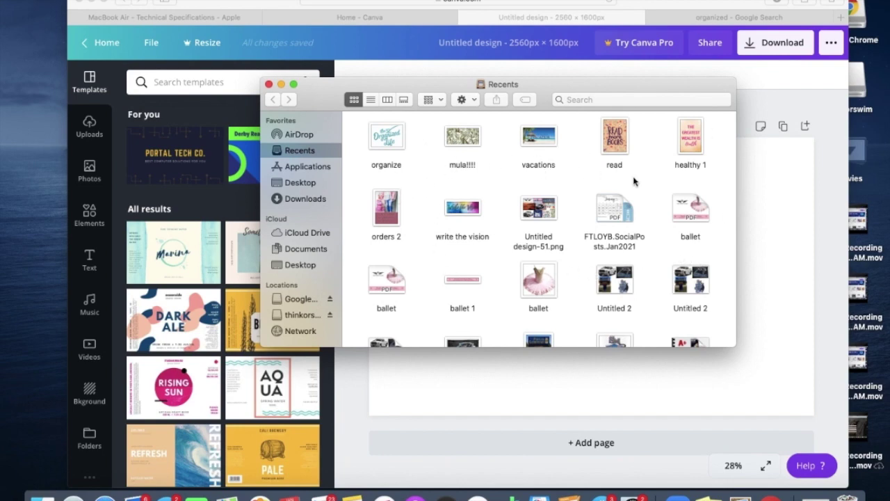
left_click_drag(463, 210, 447, 375)
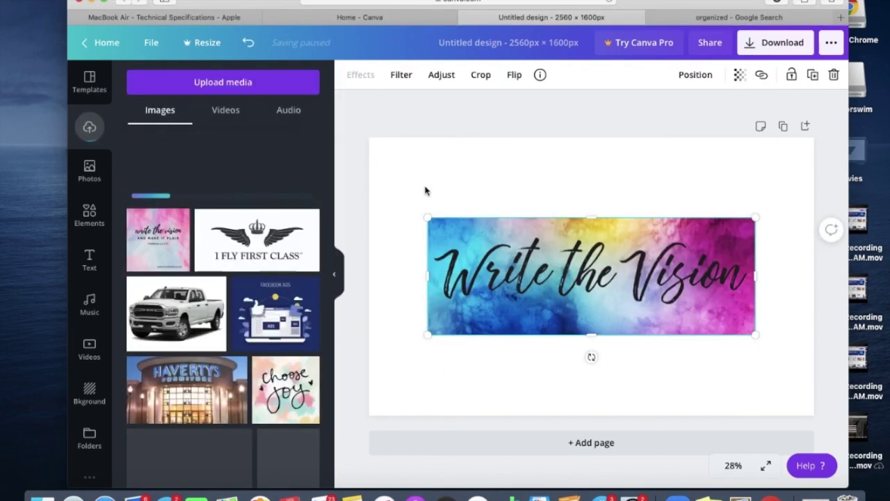
left_click(42, 496)
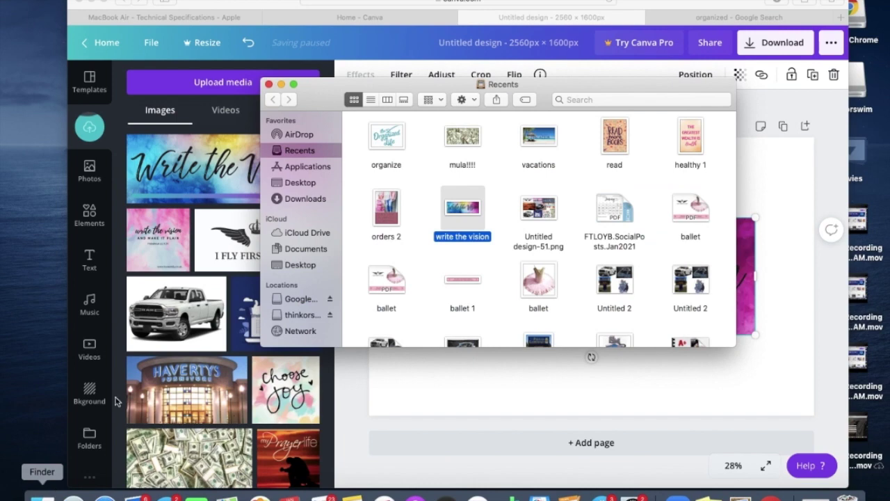
left_click_drag(388, 204, 411, 391)
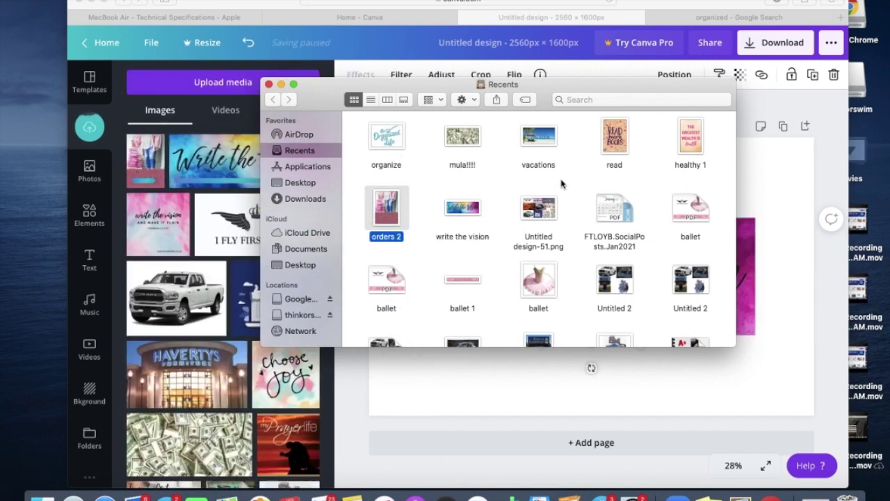
Drag the healthy 1, read, vacations, mula!!!! and organize images onto the page, then close Finder
left_click_drag(694, 142, 773, 183)
left_click_drag(610, 132, 739, 177)
left_click_drag(539, 138, 463, 368)
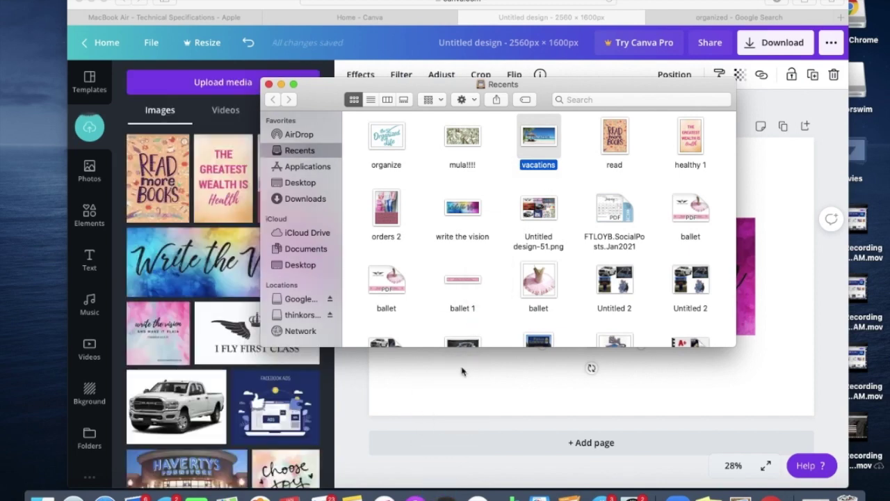
left_click_drag(464, 136, 444, 373)
left_click_drag(386, 136, 417, 385)
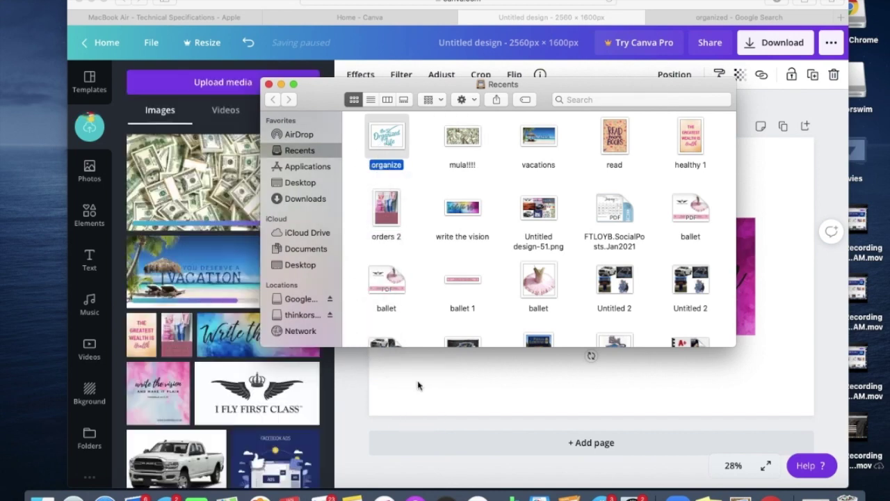
left_click(269, 85)
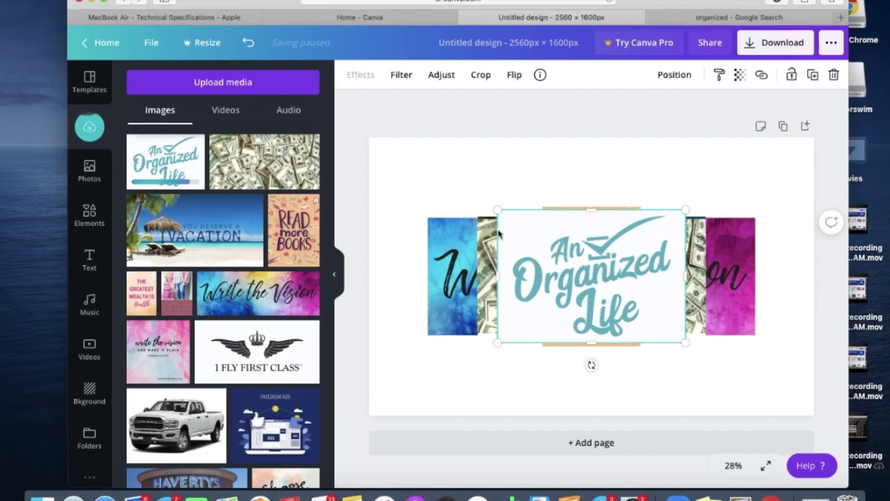
Put the shortened banner at the top, vacation at left, and Read More Books and money at right
left_click_drag(560, 264, 413, 336)
left_click_drag(460, 263, 461, 167)
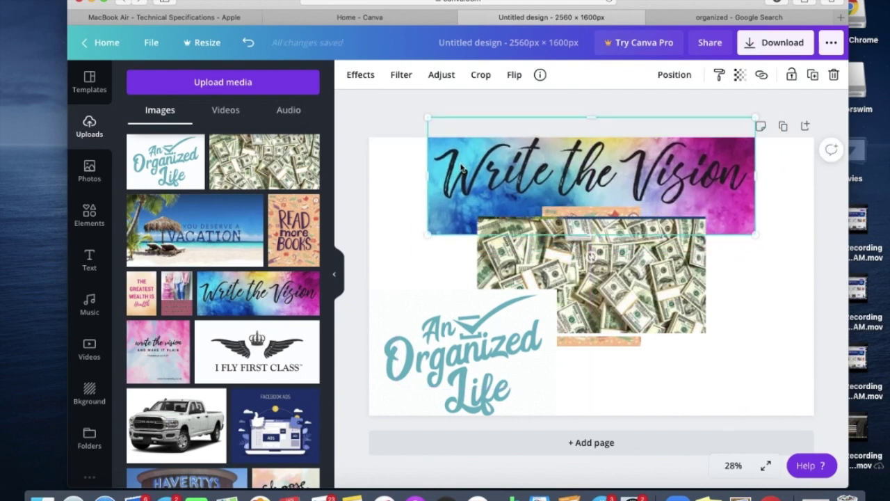
left_click_drag(589, 235, 589, 203)
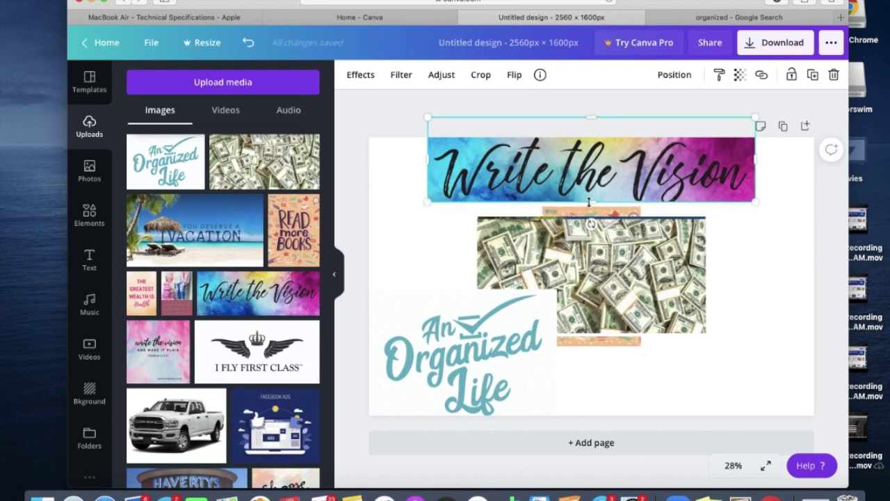
left_click_drag(639, 285, 773, 388)
left_click_drag(596, 291, 461, 267)
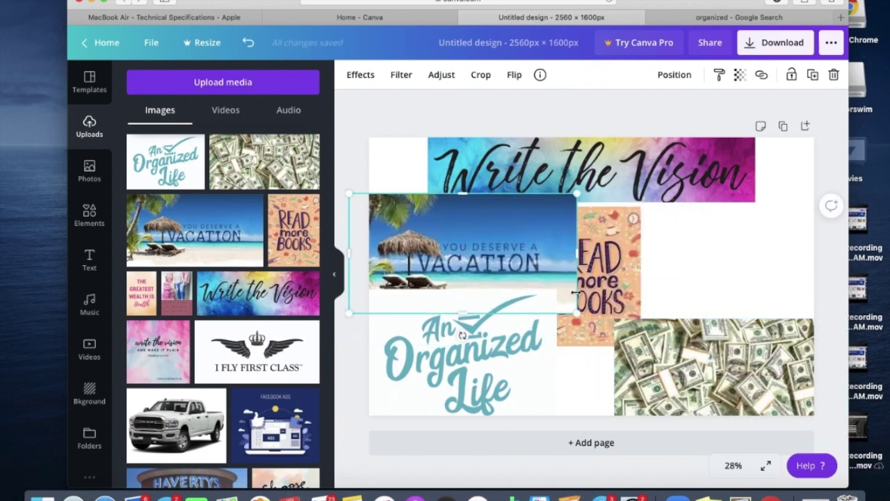
left_click_drag(613, 276, 577, 342)
Rotate the money photo upright, send it back one layer, and move it top-right
left_click_drag(746, 370, 716, 299)
left_click_drag(700, 384, 742, 307)
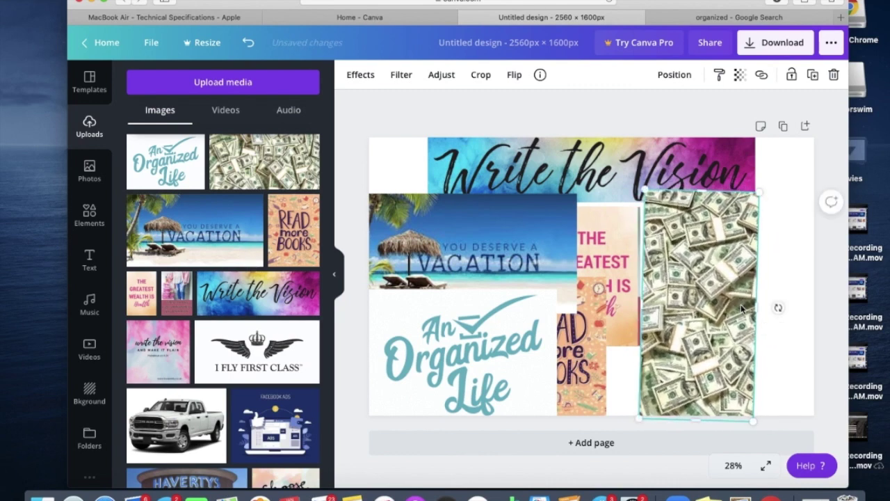
left_click(672, 79)
left_click(640, 116)
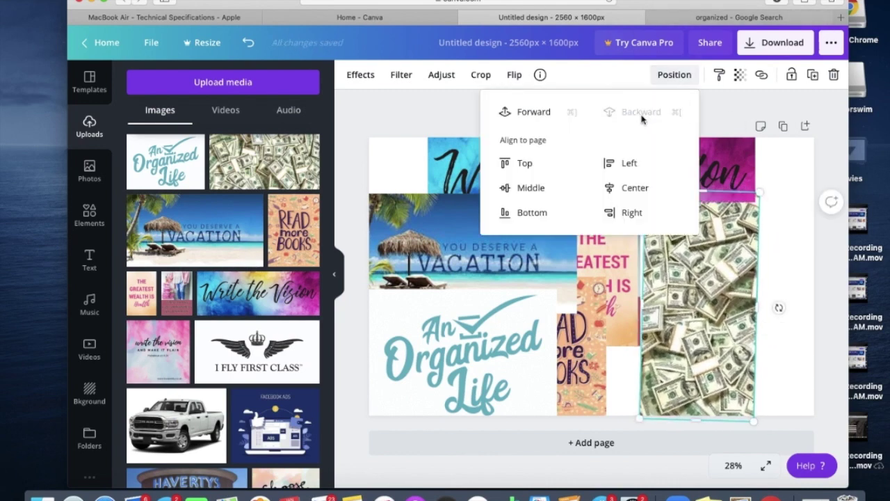
left_click_drag(733, 278, 796, 212)
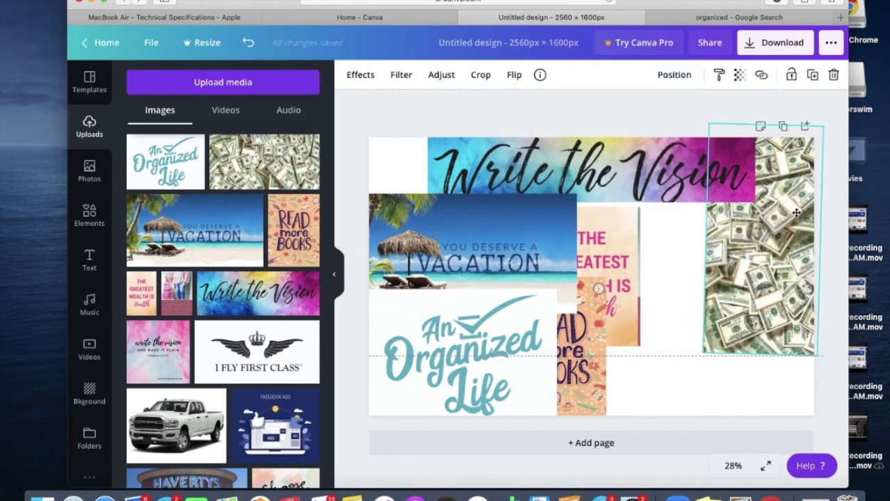
Shift the vacation and health quote images, and fit the jeans photo up against the banner
left_click(665, 371)
left_click_drag(539, 252, 518, 258)
mouse_move(609, 272)
left_mouse_down()
mouse_move(679, 260)
mouse_move(670, 359)
mouse_move(682, 354)
mouse_move(669, 373)
left_mouse_up()
left_click(625, 265)
left_click_drag(624, 265, 695, 276)
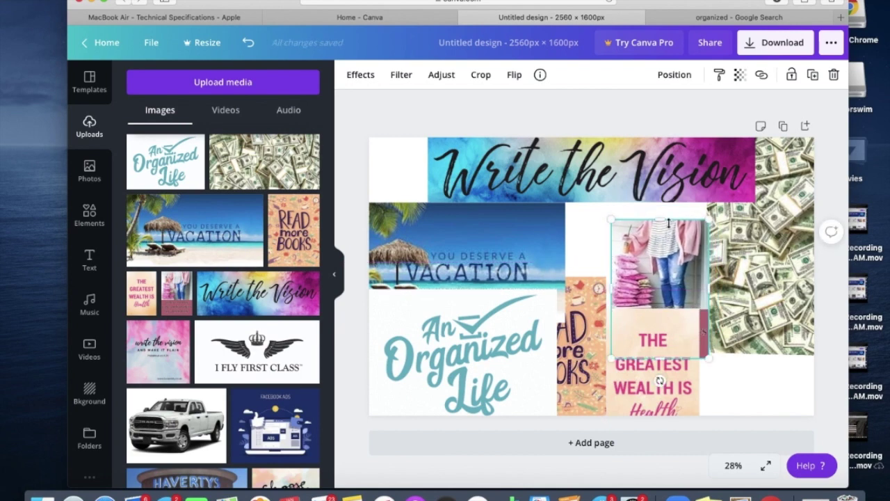
left_click_drag(665, 218, 665, 200)
left_click_drag(675, 357, 679, 310)
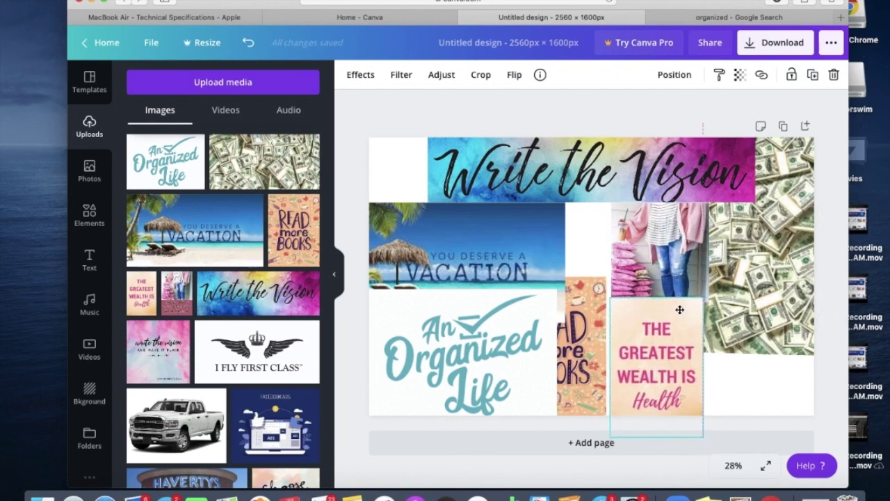
Move Read More Books over the health quote and shrink the Organized Life and Vacation images
left_click(740, 392)
left_click_drag(603, 347, 591, 351)
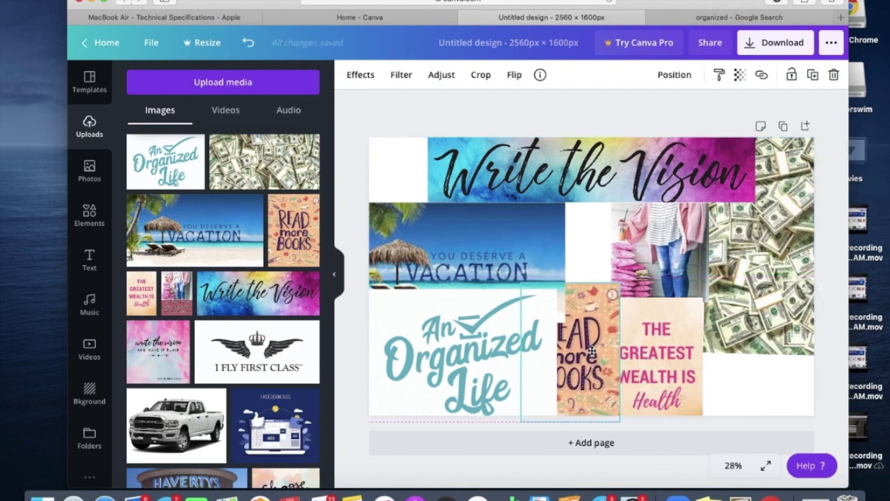
left_click(548, 304)
left_click_drag(557, 290, 526, 325)
left_click(530, 288)
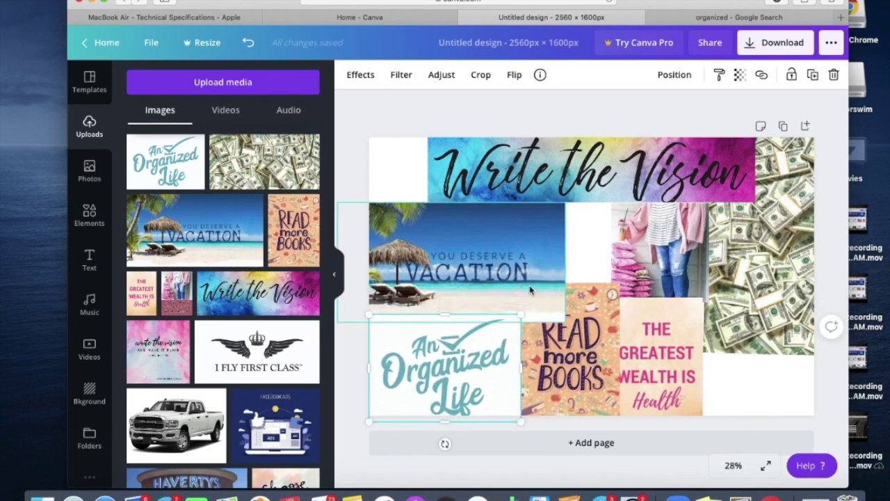
mouse_move(529, 287)
left_mouse_down()
mouse_move(527, 294)
mouse_move(535, 287)
left_mouse_up()
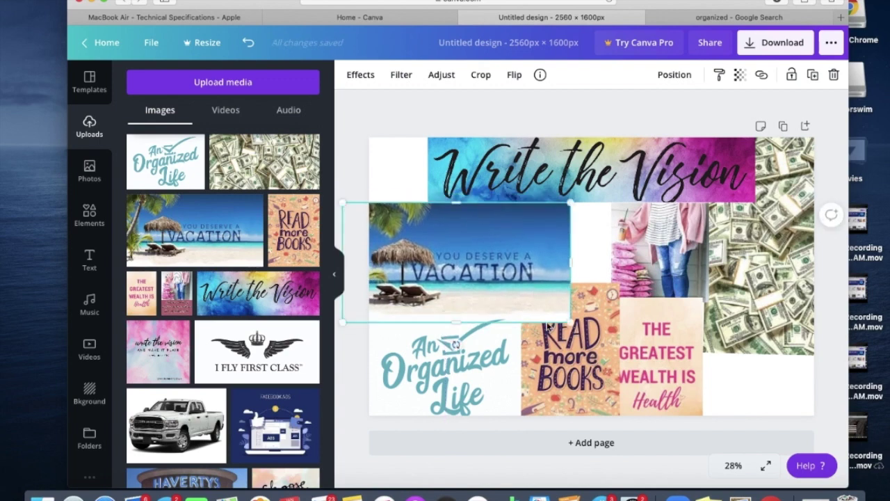
left_click_drag(570, 323, 521, 280)
left_click(591, 271)
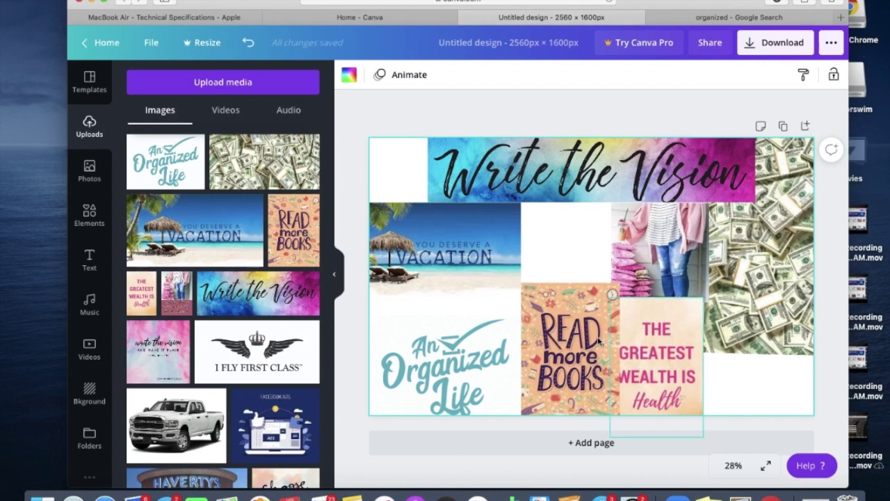
Add choose joy as a 575×575 tile, send it backward, and seat it above Read More Books
scroll(225, 432, "down", 3)
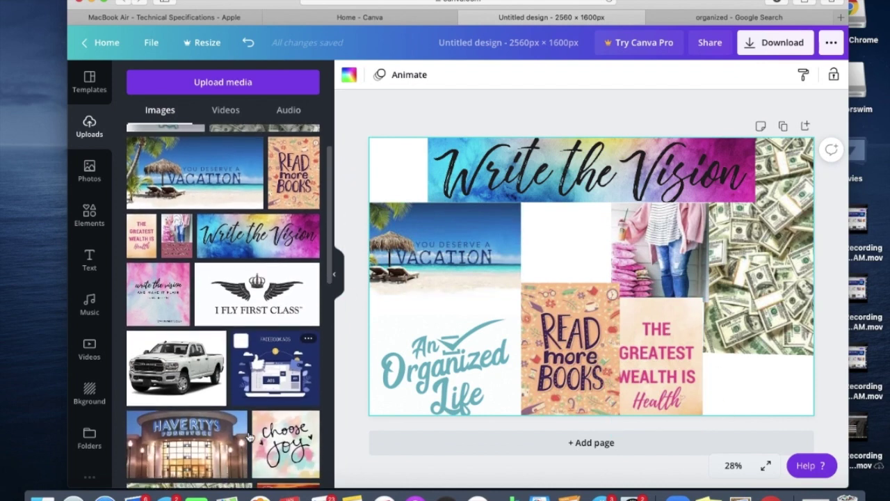
left_click_drag(394, 313, 556, 258)
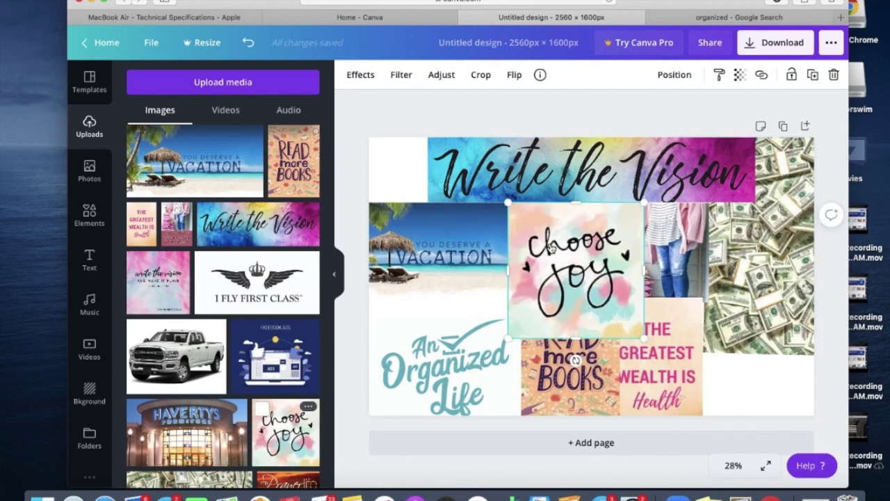
right_click(641, 335)
left_click(603, 337)
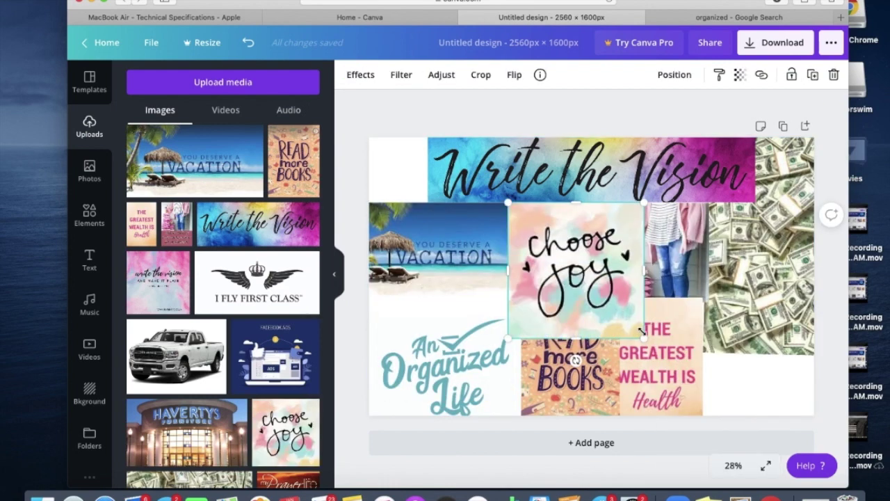
left_click_drag(643, 338, 602, 297)
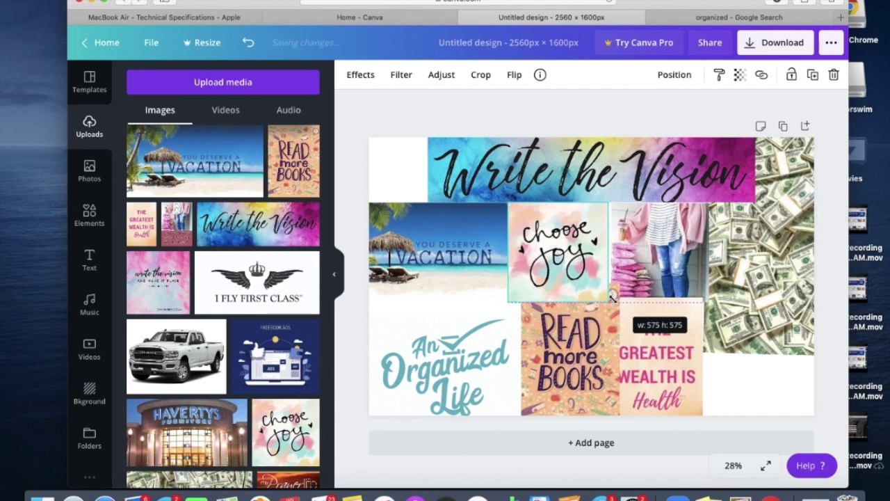
left_click_drag(551, 262, 565, 253)
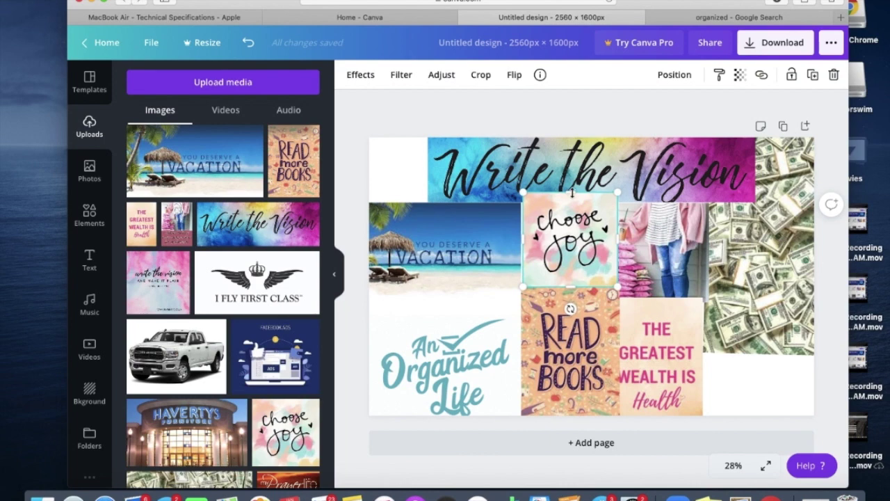
left_click(670, 76)
left_click(652, 118)
left_click(618, 331)
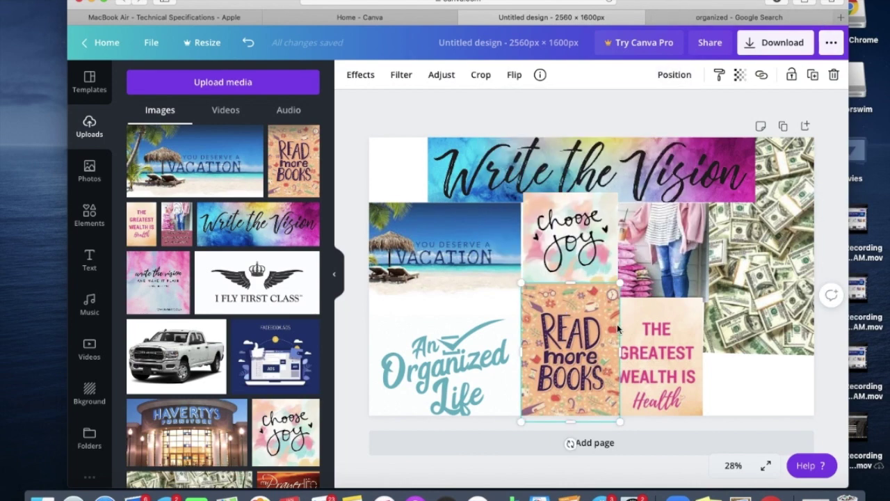
left_click_drag(584, 258, 581, 264)
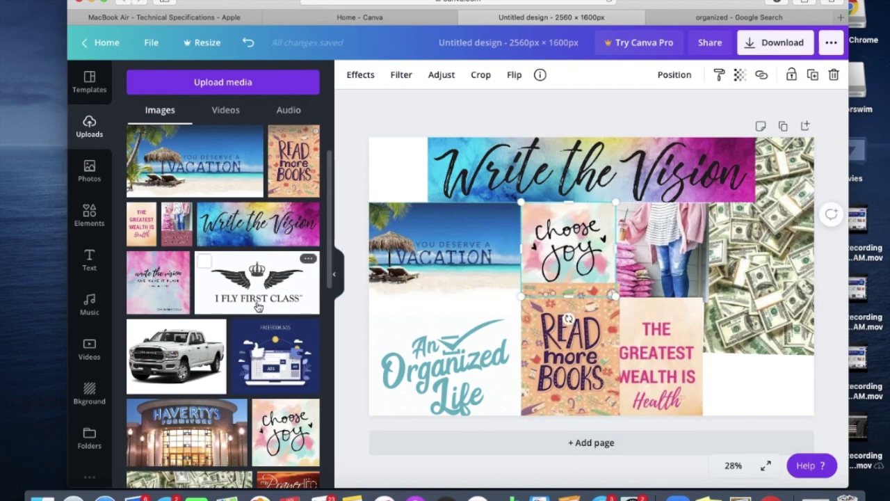
Add I FLY FIRST CLASS at bottom-right, shrink it, and send it behind the health quote
left_click_drag(257, 307, 713, 369)
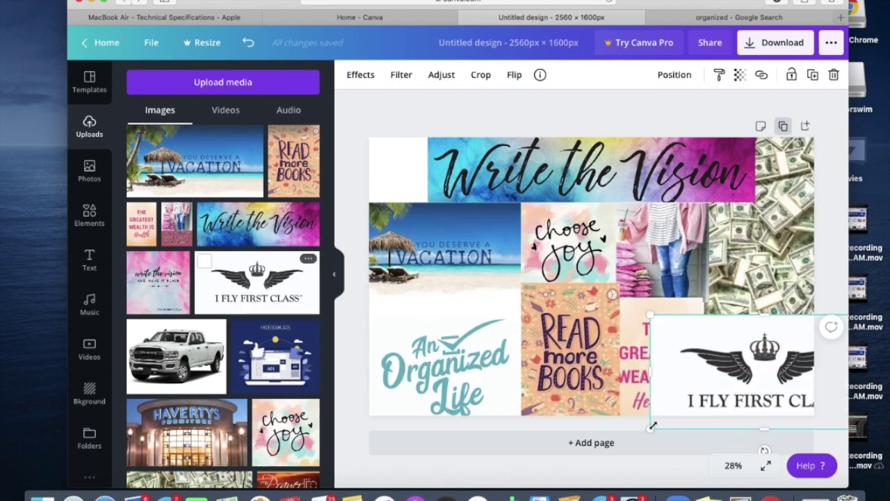
left_click_drag(651, 425, 652, 402)
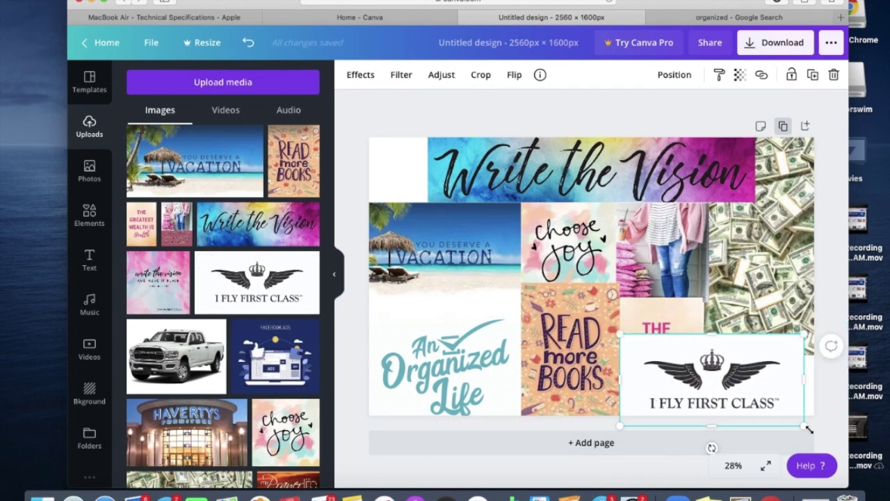
left_click_drag(805, 426, 768, 396)
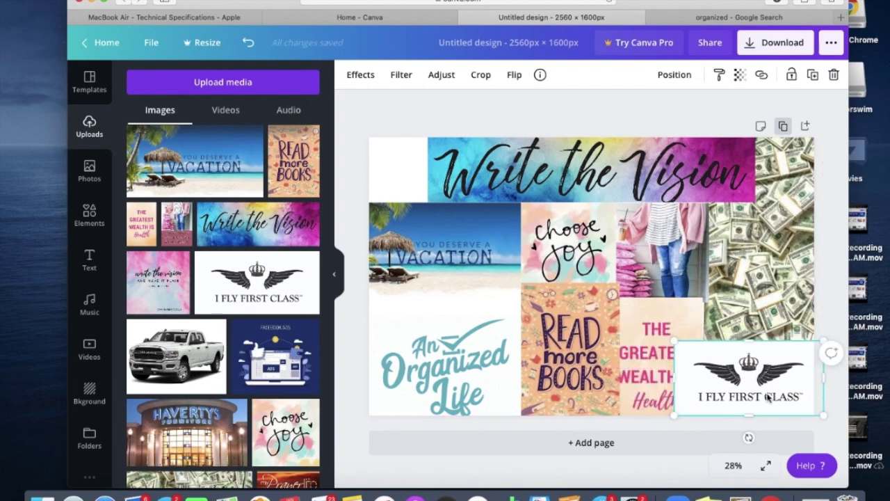
left_click(667, 75)
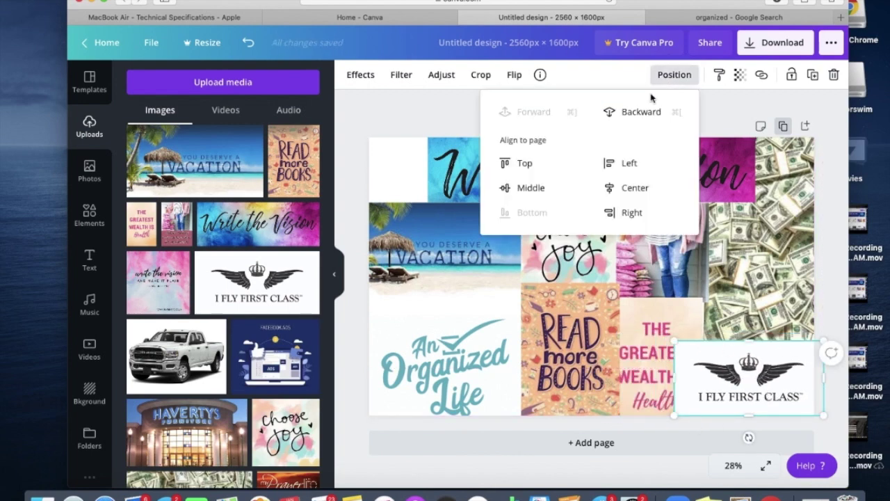
left_click(635, 116)
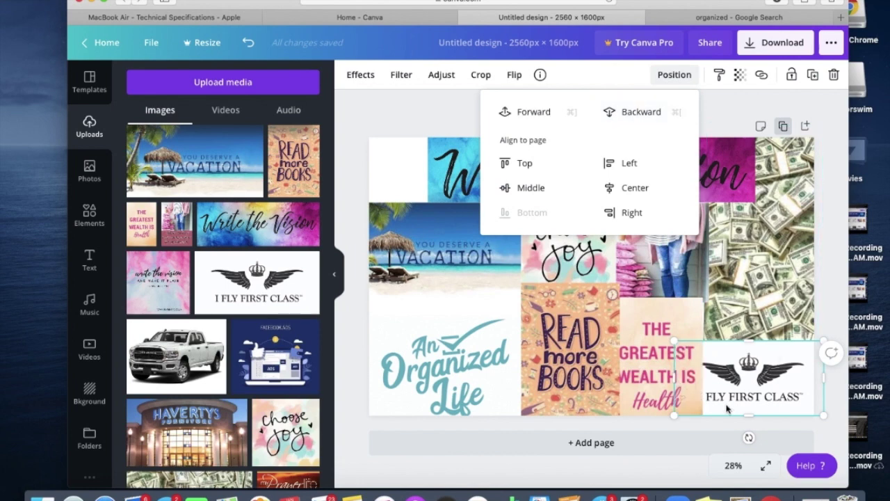
left_click(456, 414)
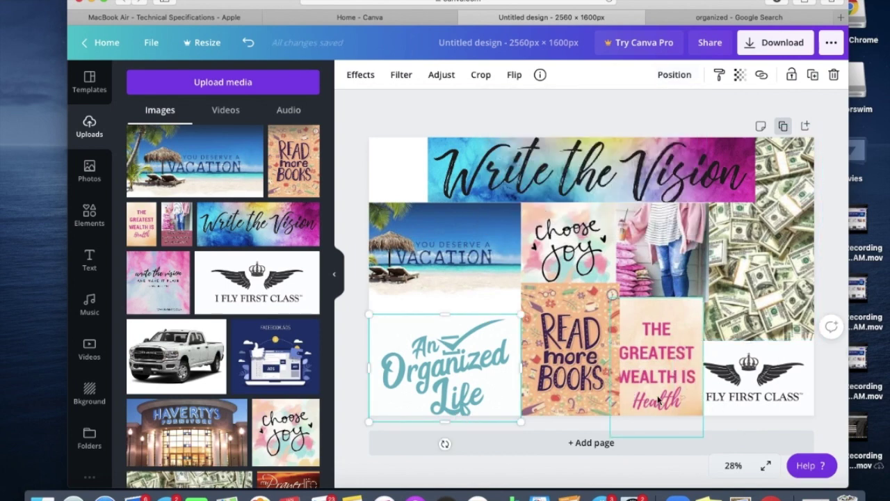
Fine-tune the Greatest Wealth quote's position and the I FLY FIRST CLASS size
left_click_drag(659, 382, 655, 378)
left_click(800, 403)
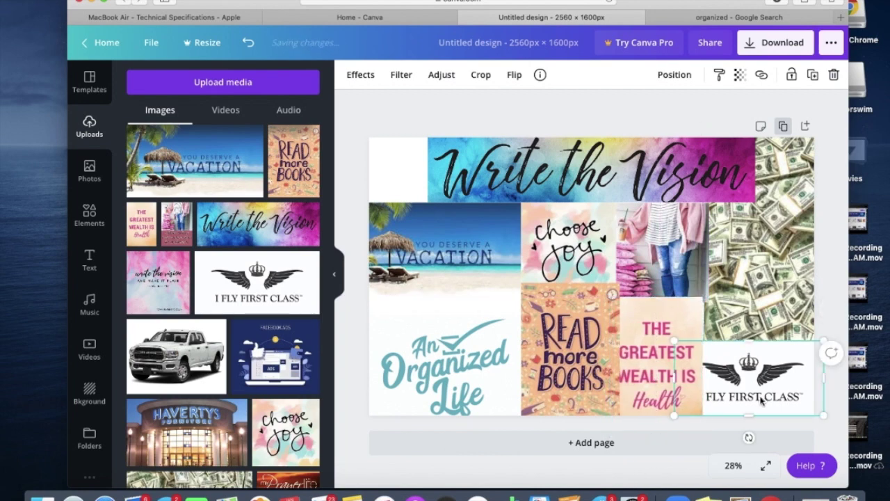
left_click_drag(822, 415, 787, 405)
left_click(678, 374)
left_click_drag(678, 374, 685, 371)
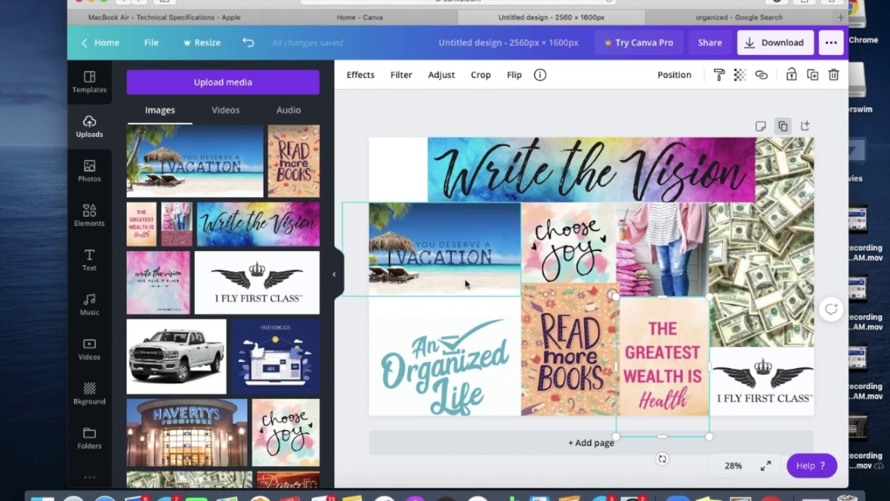
Make the Write the Vision banner narrower and slightly taller
left_click(431, 224)
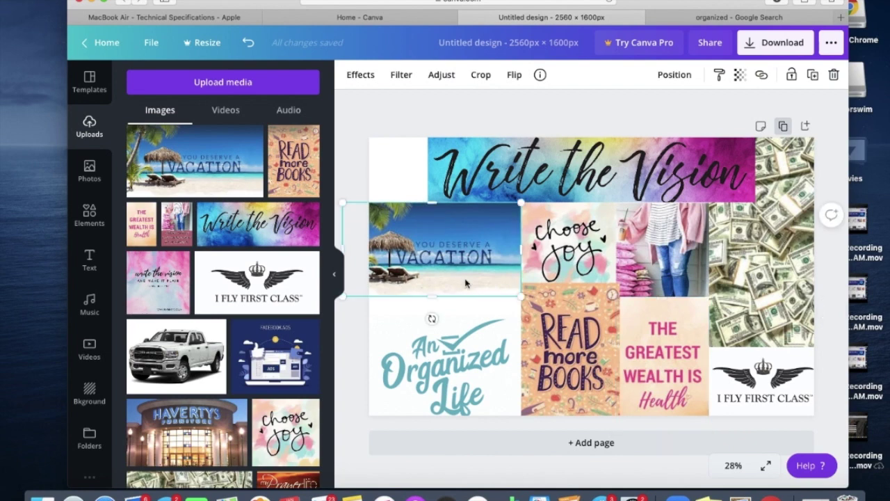
left_click(756, 182)
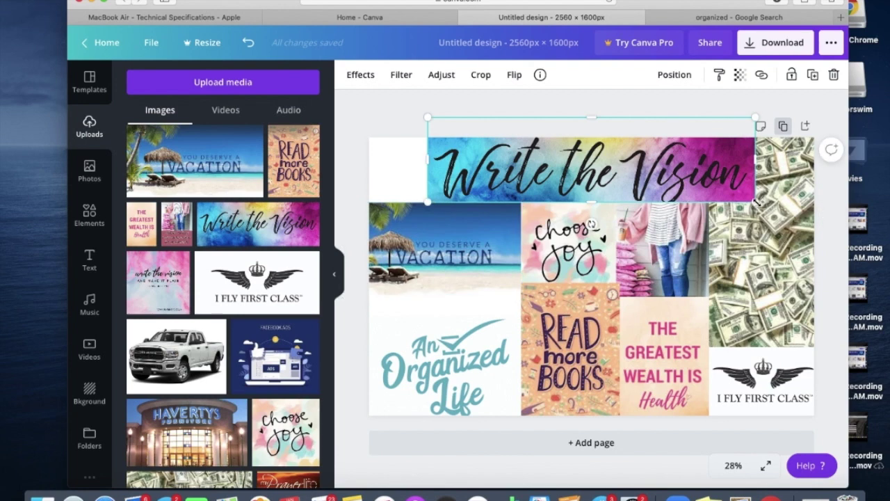
left_click_drag(757, 201, 708, 186)
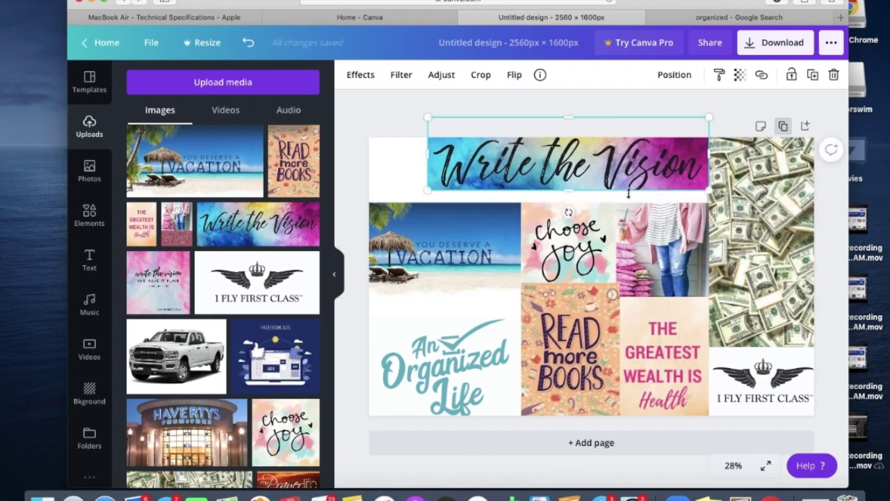
left_click_drag(569, 192, 569, 202)
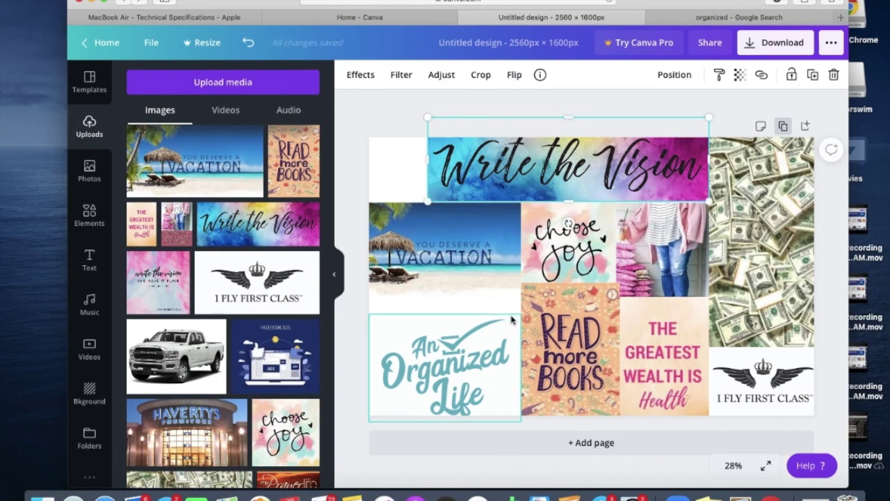
Nudge the jeans photo right and up, and the Organized Life image up, into alignment
left_click(681, 271)
left_click_drag(681, 272, 689, 266)
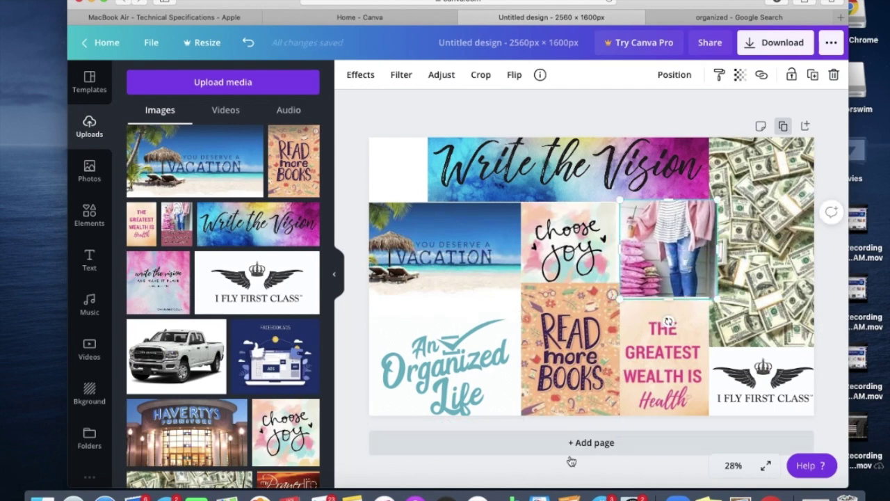
left_click(445, 368)
left_click_drag(445, 361, 445, 354)
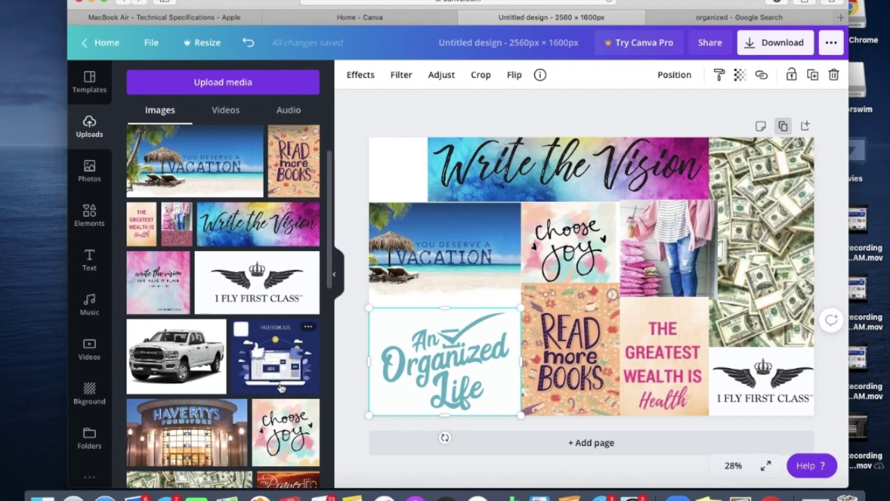
scroll(285, 390, "down", 5)
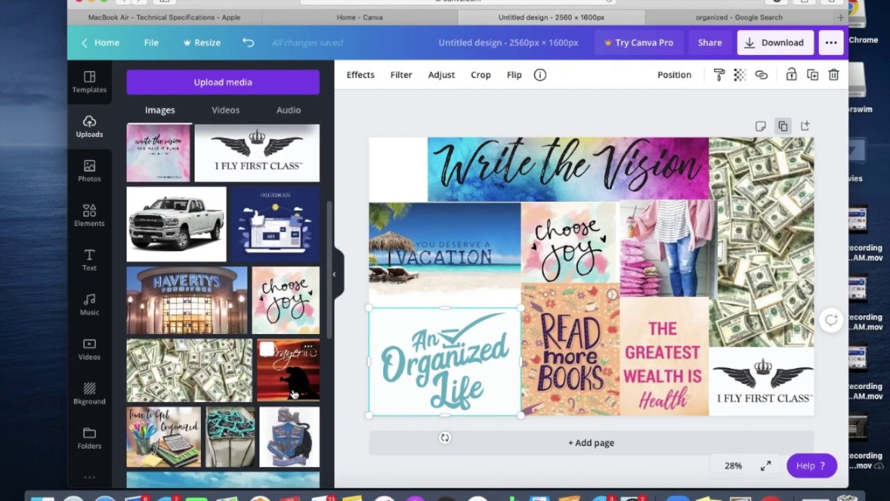
Add my Prayer life as a small tile in the top-left corner, then deselect to review
left_click(293, 390)
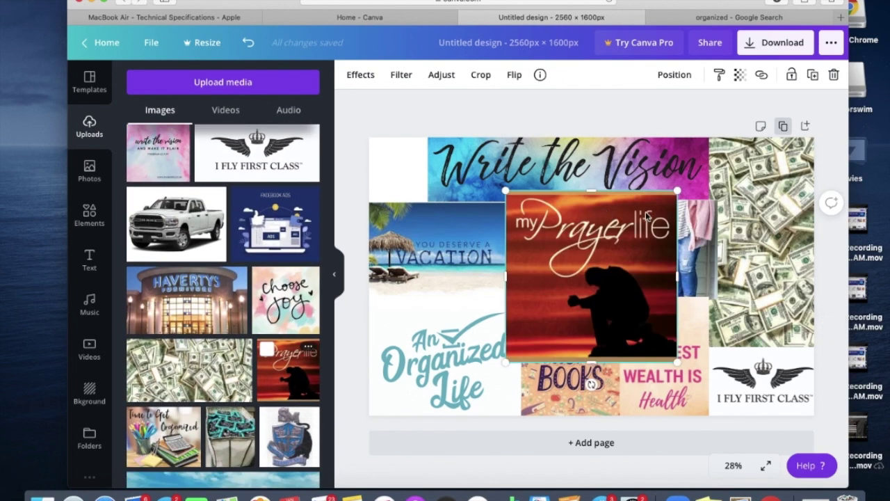
left_click_drag(677, 194, 415, 161)
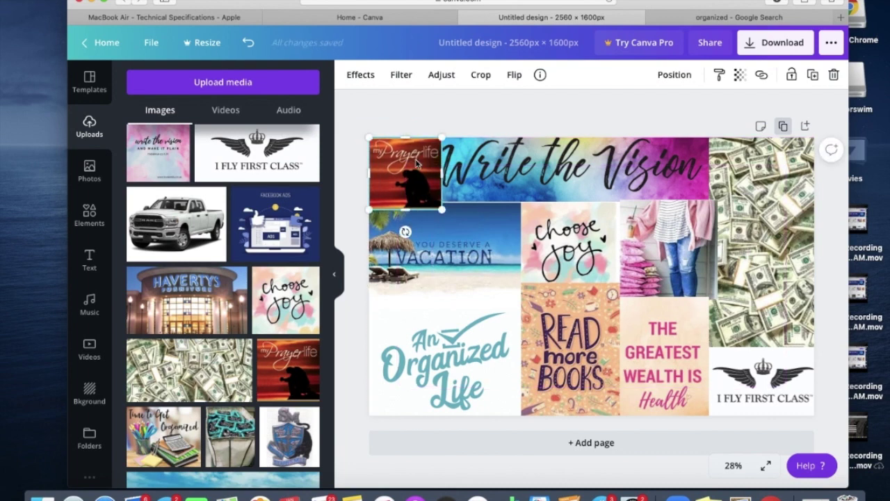
left_click(752, 166)
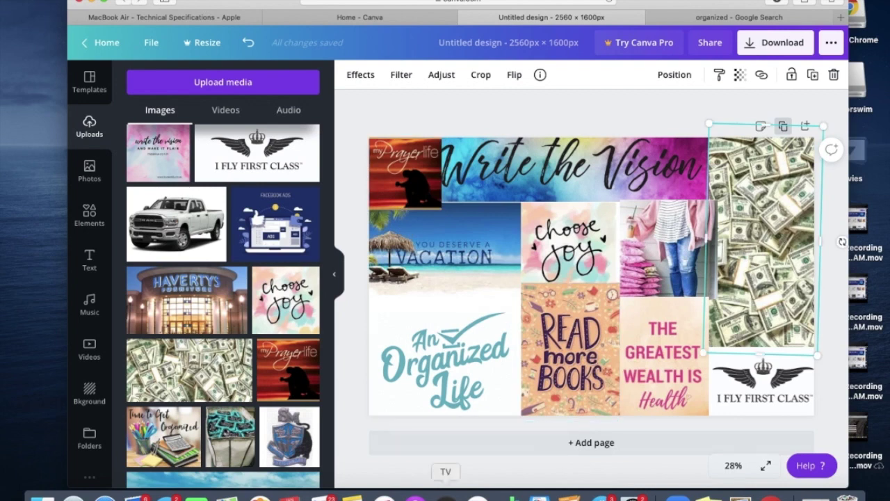
left_click(361, 426)
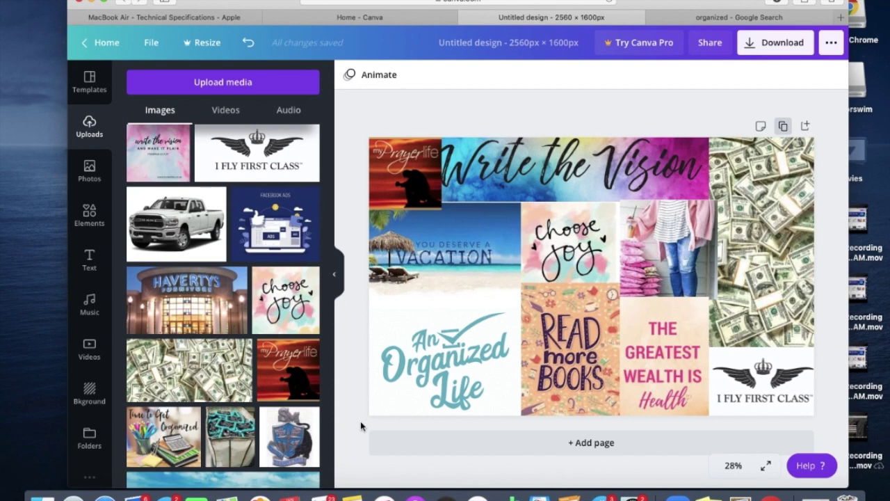
key("XF86AudioRaiseVolume")
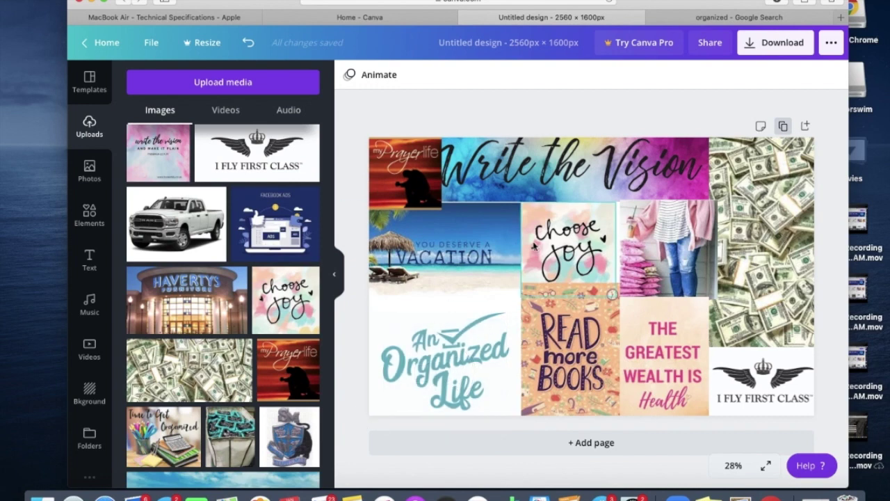
Download the vision board as a PNG file
left_click(763, 43)
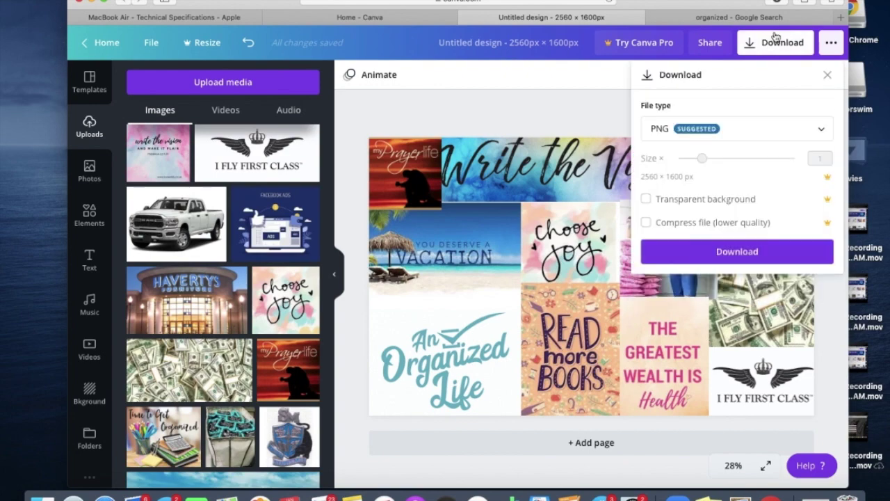
left_click(712, 256)
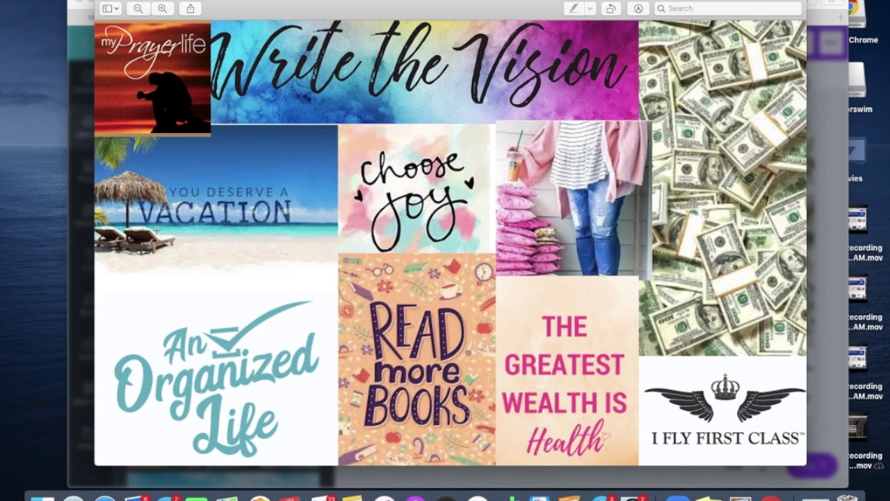
Open System Preferences from the Dock over the vision board image in Preview
left_click(31, 357)
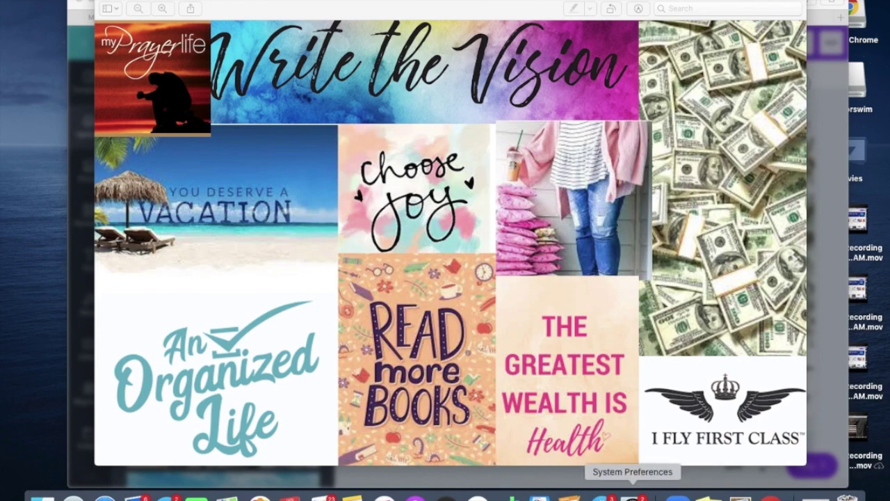
left_click(633, 496)
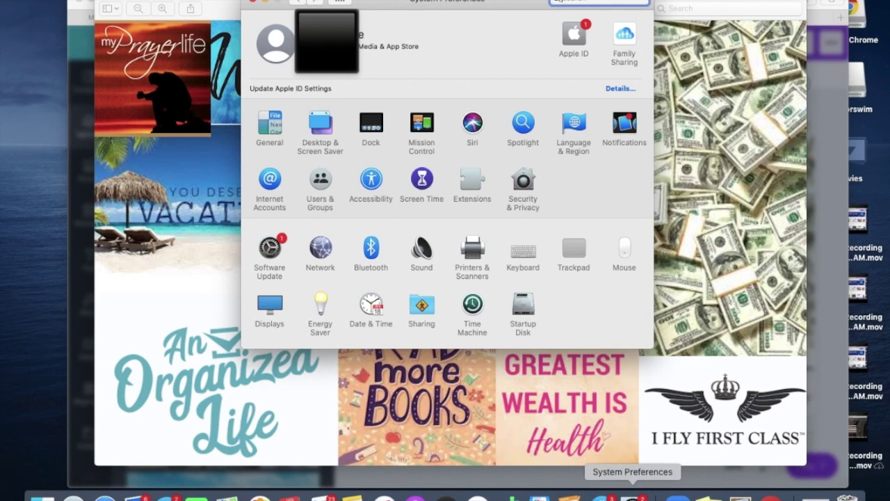
Open the Desktop & Screen Saver pane on its Desktop tab, showing Catalina Night as the current picture
left_click(323, 126)
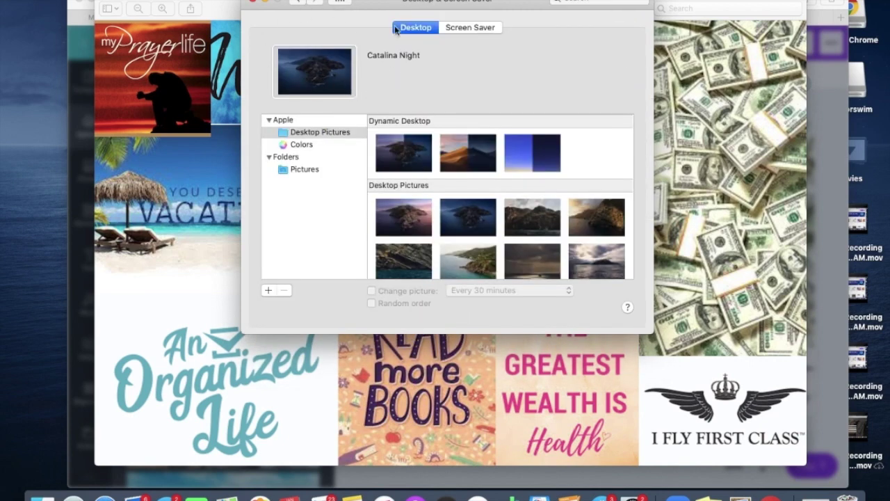
left_click(477, 29)
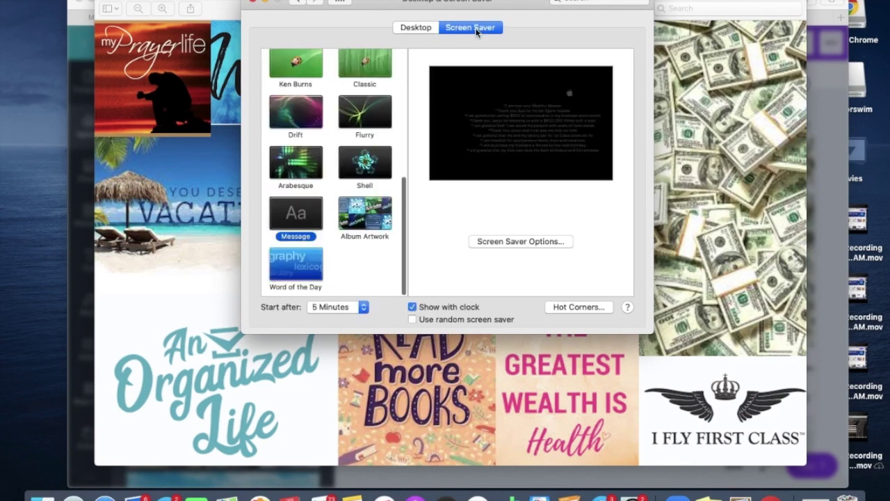
left_click(416, 30)
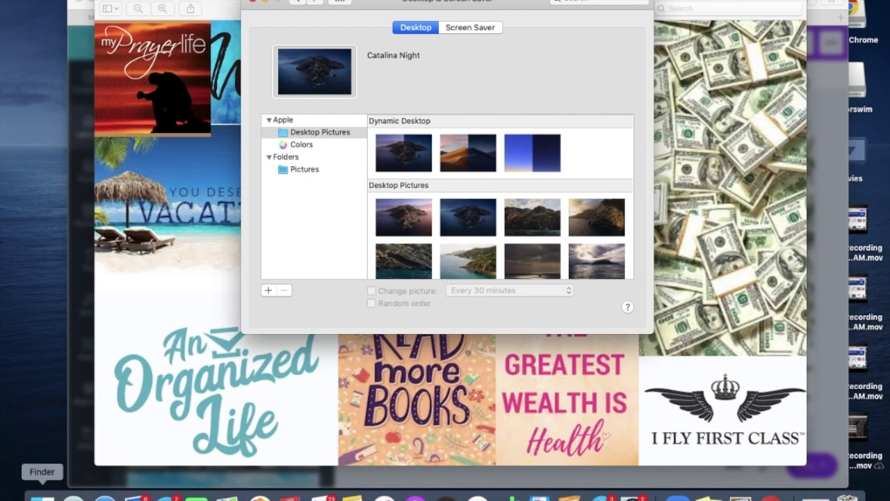
Set Untitled design-52.png from Finder Recents as the desktop picture
left_click(41, 497)
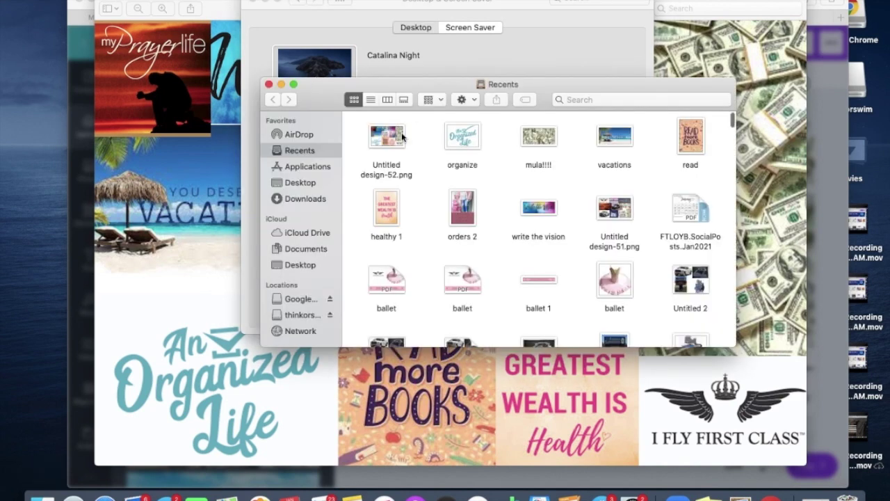
left_click_drag(395, 139, 327, 52)
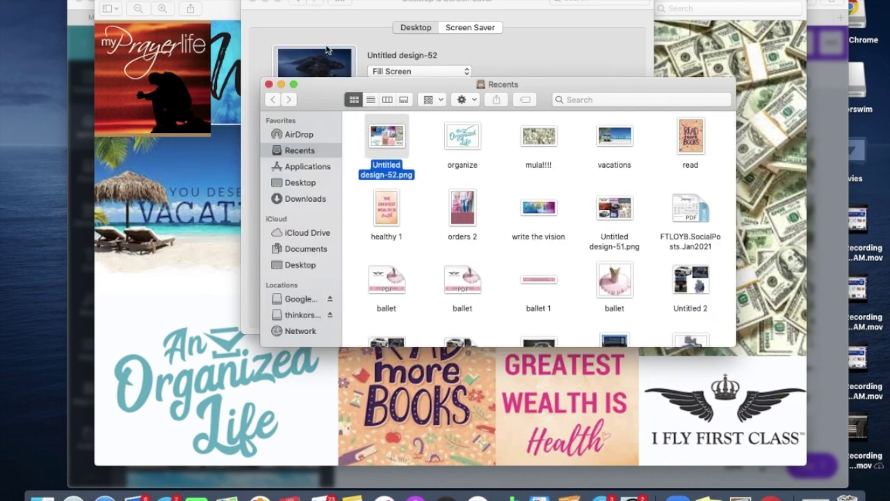
left_click(30, 332)
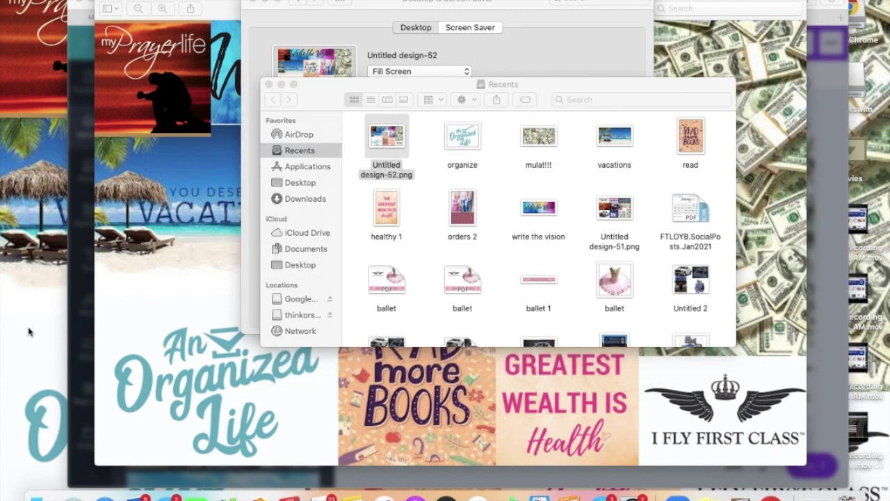
Close the Finder, System Preferences, Preview and Safari windows
left_click(268, 84)
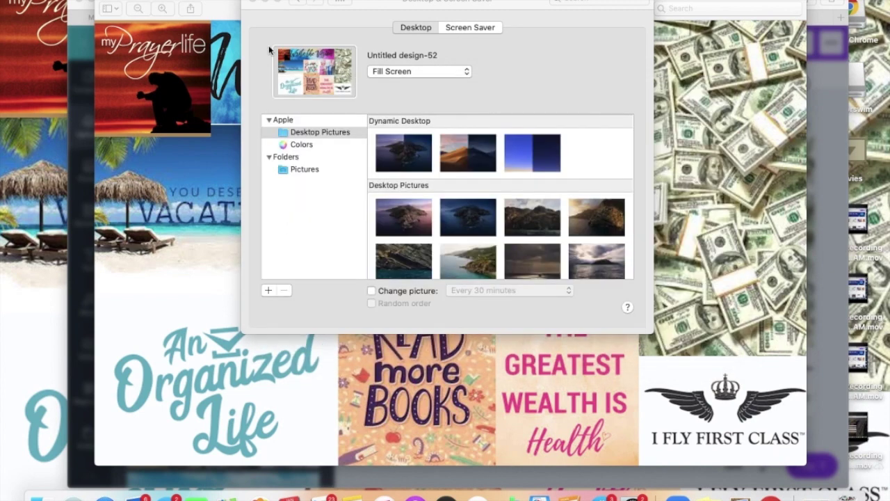
left_click(252, 3)
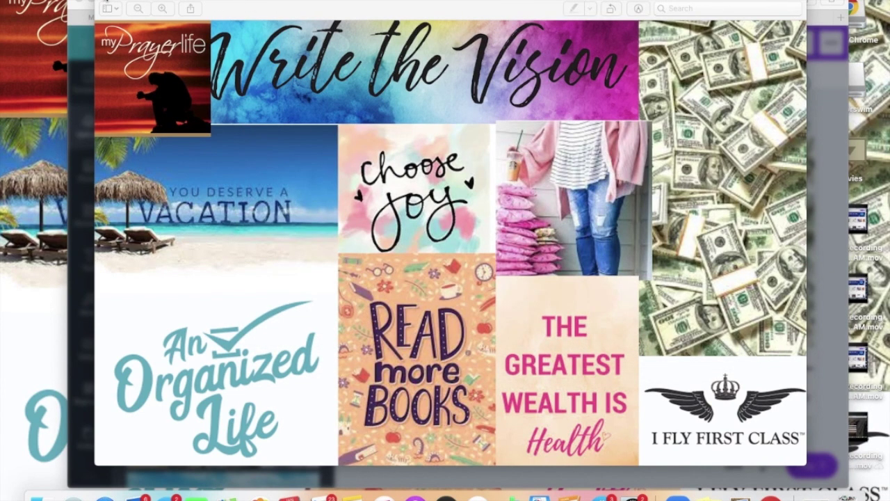
left_click(75, 3)
left_click(76, 4)
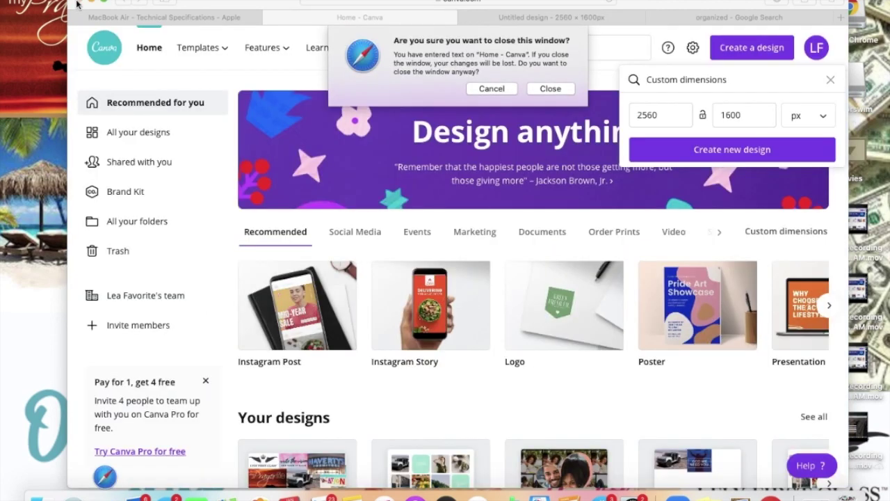
Dismiss Safari's first close alert, then close the Canva window and confirm with Close
left_click(491, 88)
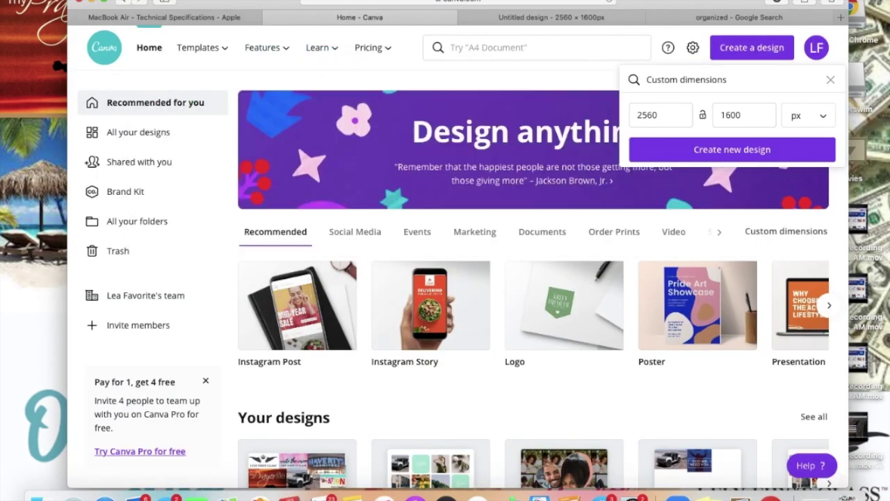
left_click(76, 3)
left_click(550, 89)
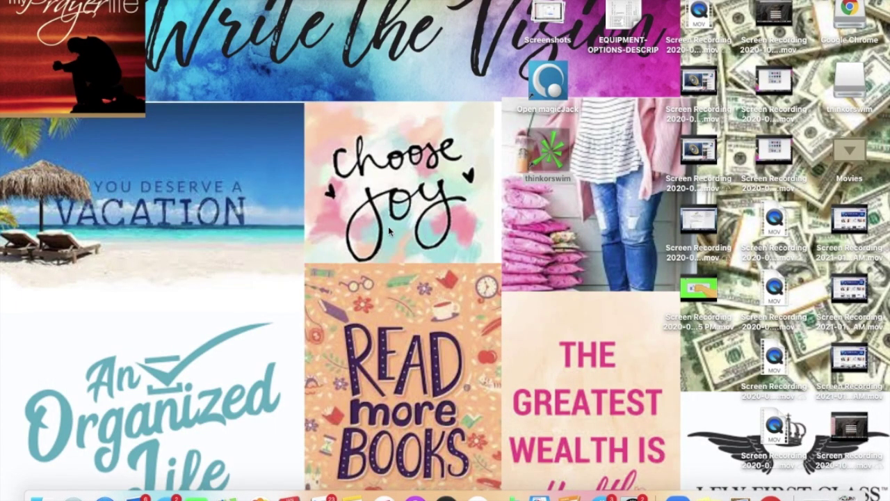